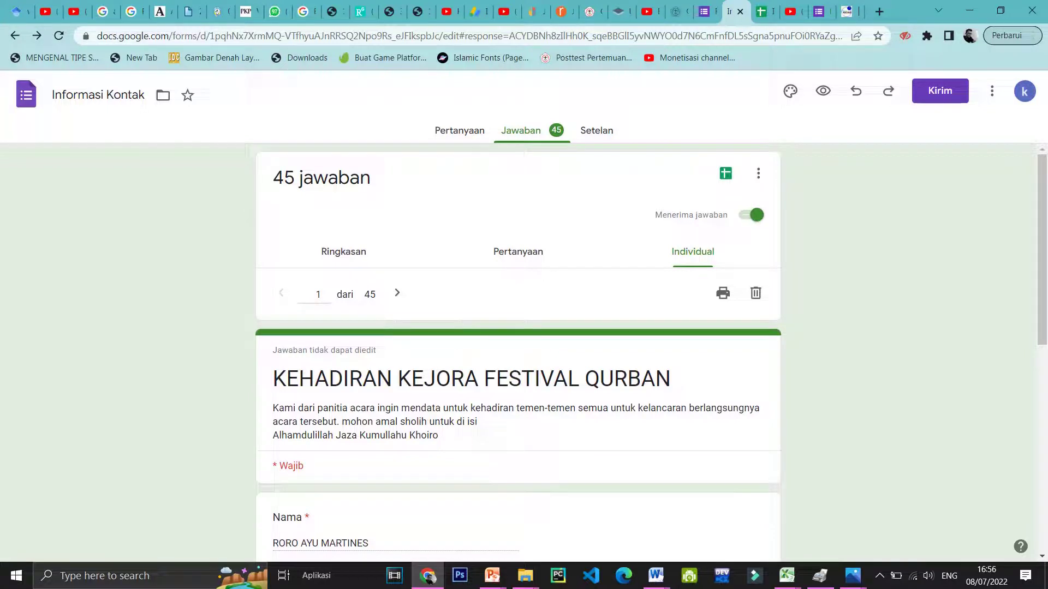
- Switch to the dasd workbook and look over the raw responses
scroll(855, 399, down, 2)
scroll(854, 405, up, 2)
mouse_move(786, 576)
click(828, 533)
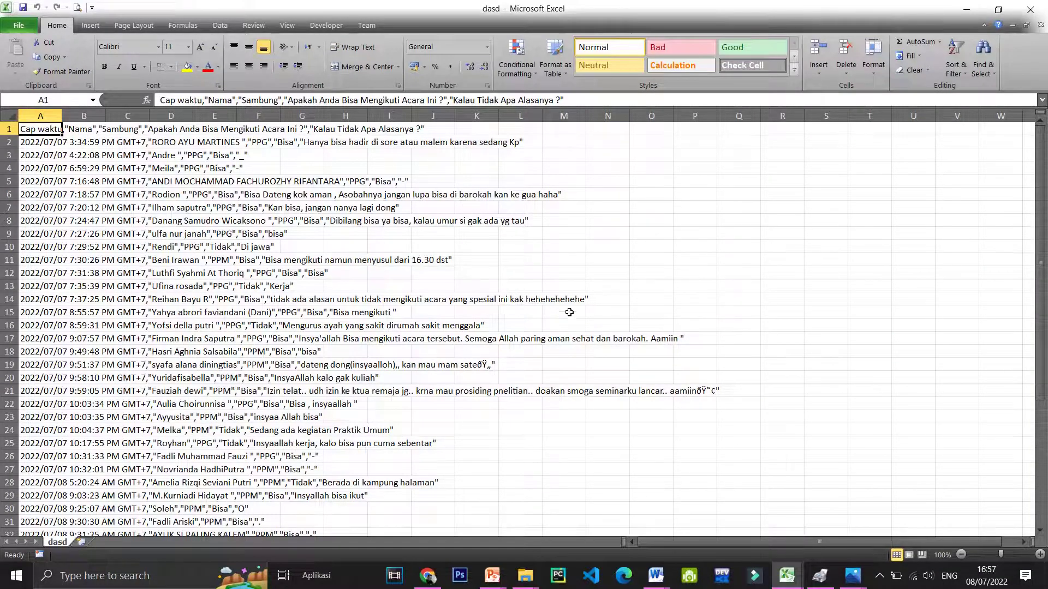
scroll(361, 328, down, 3)
scroll(361, 328, up, 3)
click(279, 172)
click(212, 208)
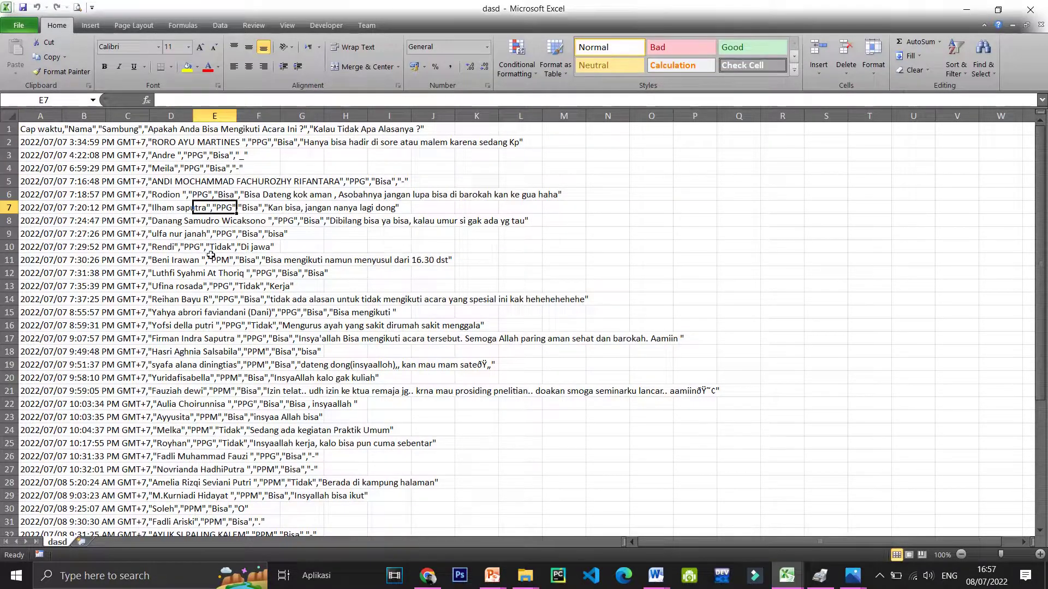
scroll(501, 388, down, 3)
scroll(459, 379, up, 3)
- In Google Forms, start downloading the responses as CSV, then cancel the save
click(428, 576)
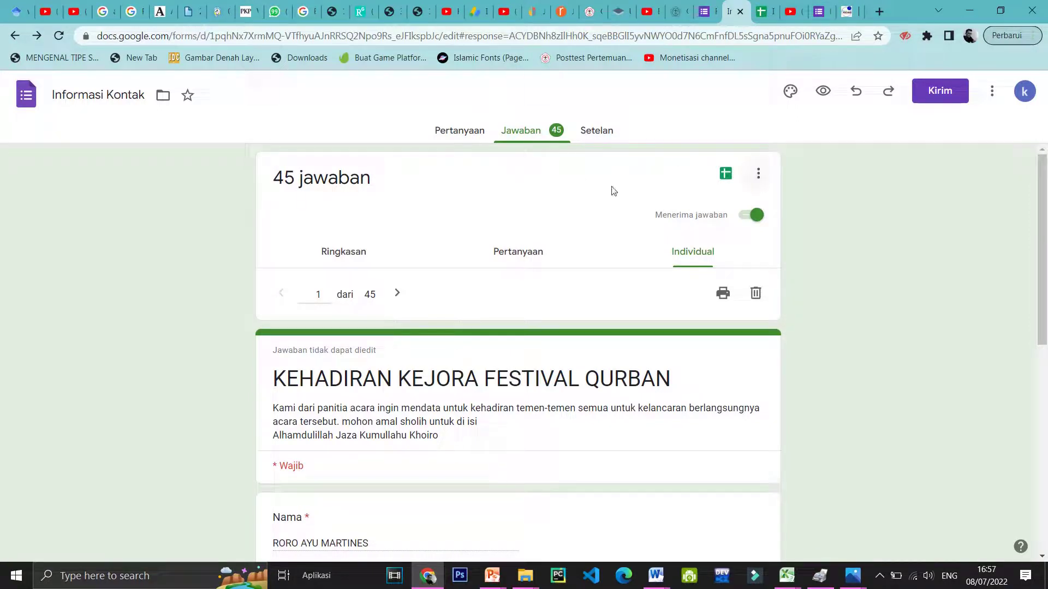
click(758, 173)
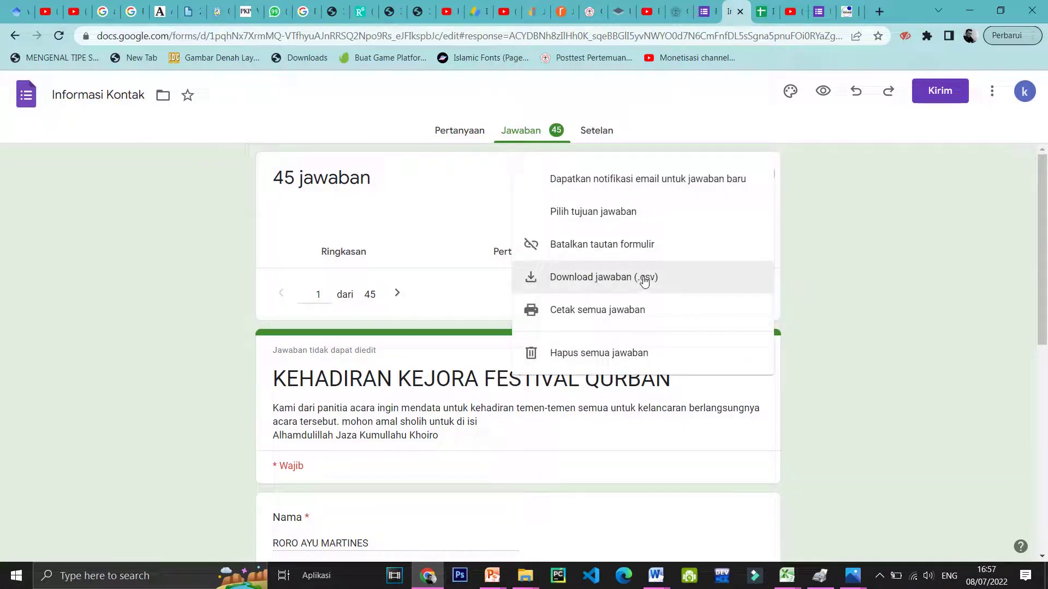
click(645, 284)
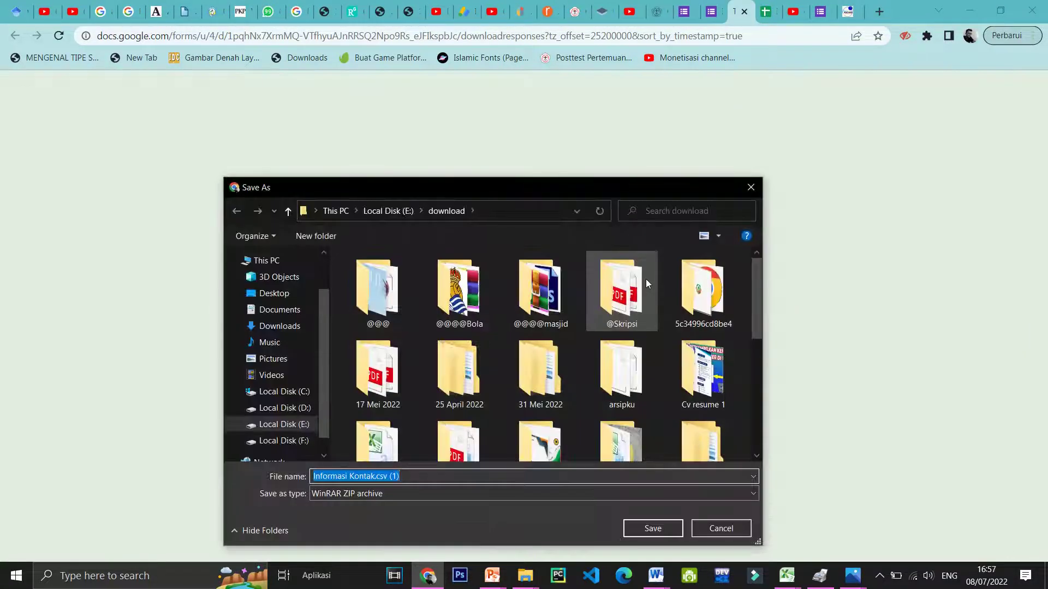
click(725, 529)
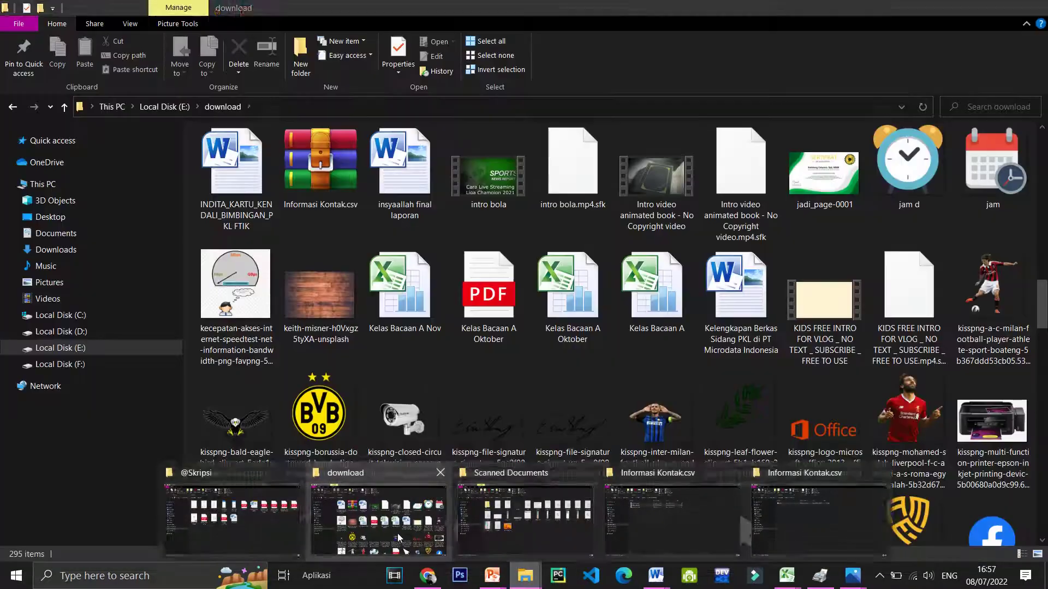
- Extract the Informasi Kontak.csv archive in the download folder
click(378, 518)
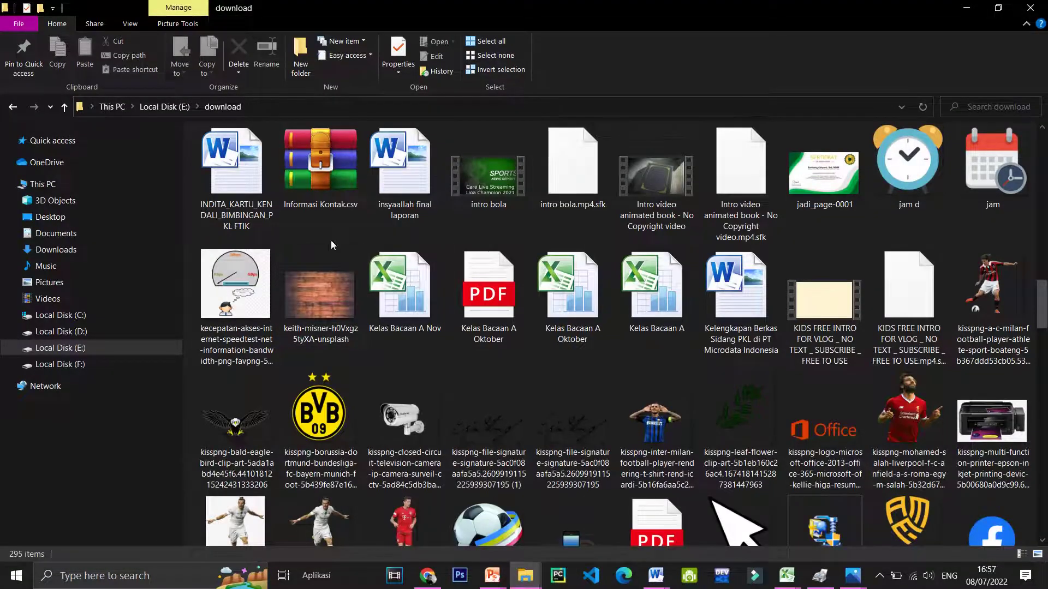
click(343, 186)
right_click(341, 178)
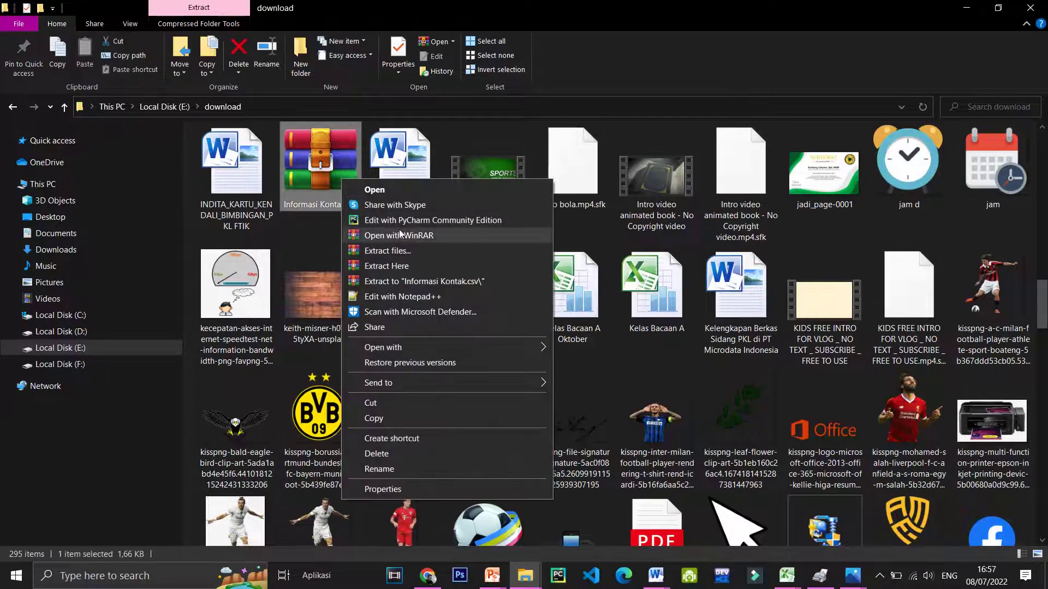
click(405, 252)
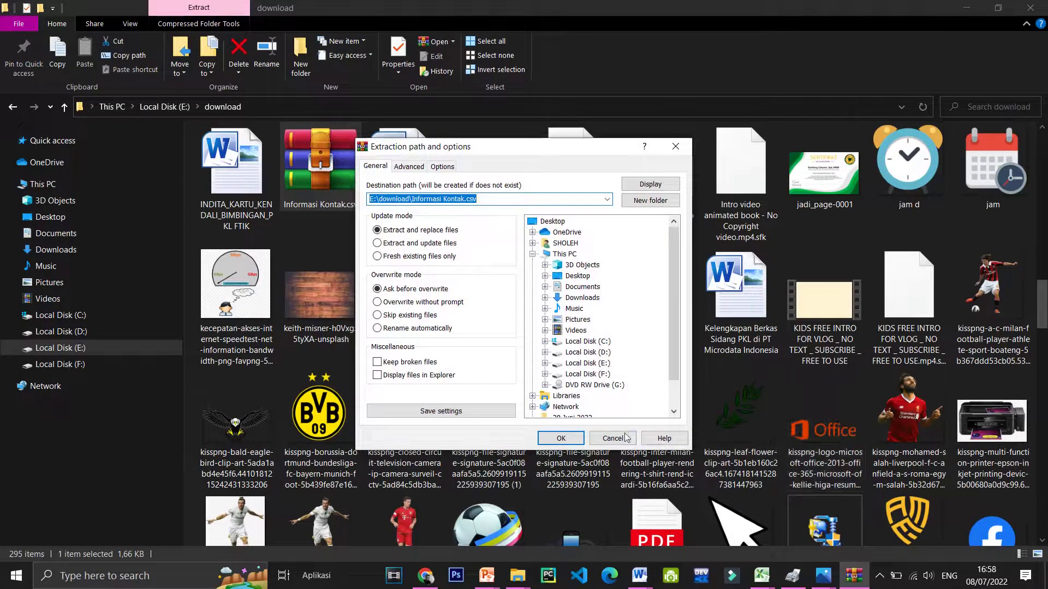
click(617, 437)
- Open the extracted Informasi Kontak.csv folder in E:\download
scroll(526, 391, up, 5)
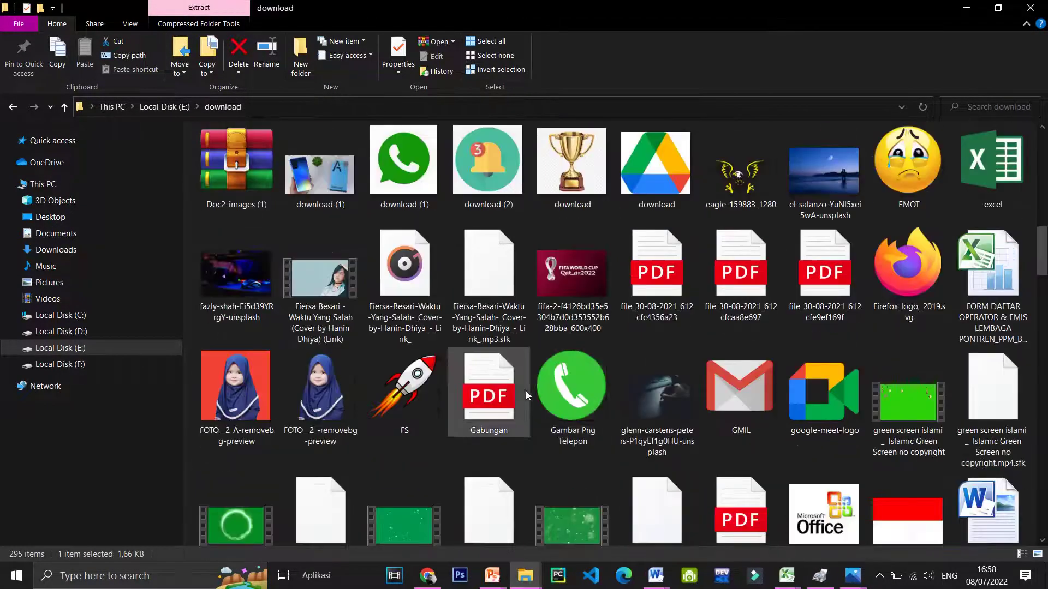
scroll(525, 390, up, 5)
scroll(525, 389, up, 5)
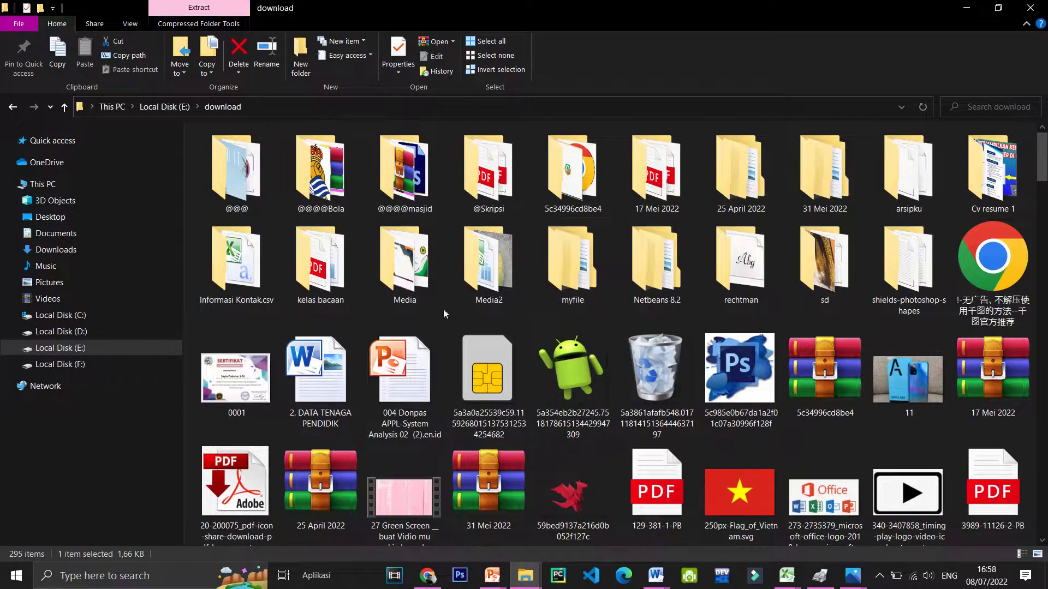
double_click(258, 255)
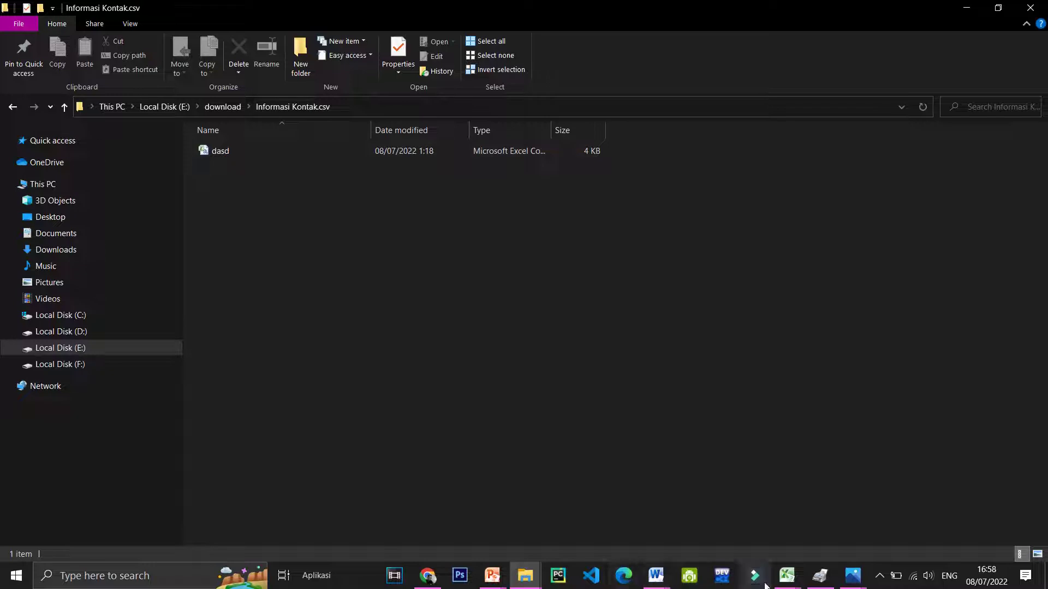
- Bring the dasd workbook forward and scroll through its responses
click(786, 576)
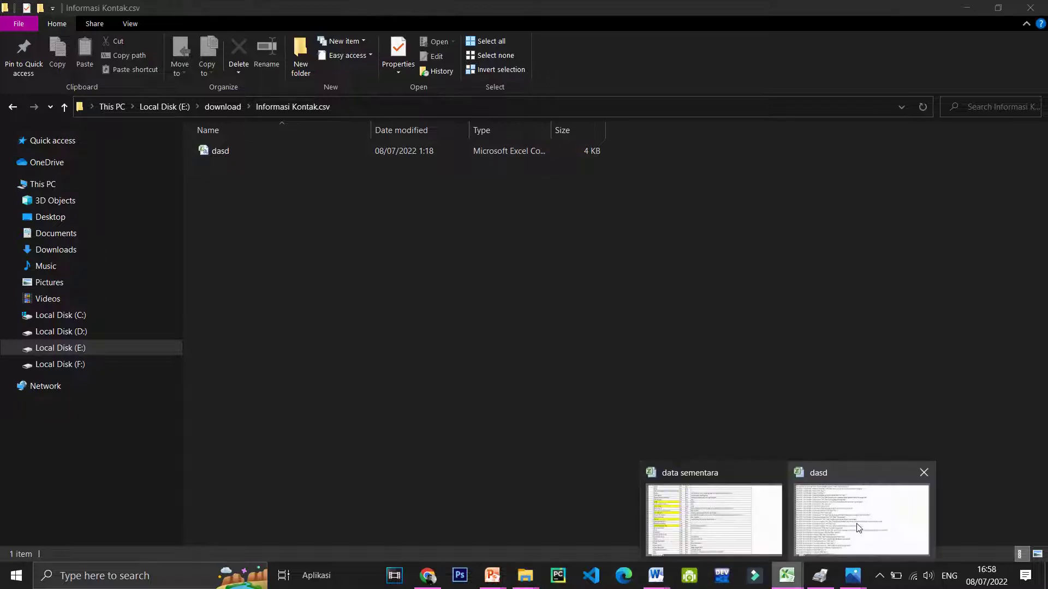
click(858, 528)
scroll(354, 313, down, 6)
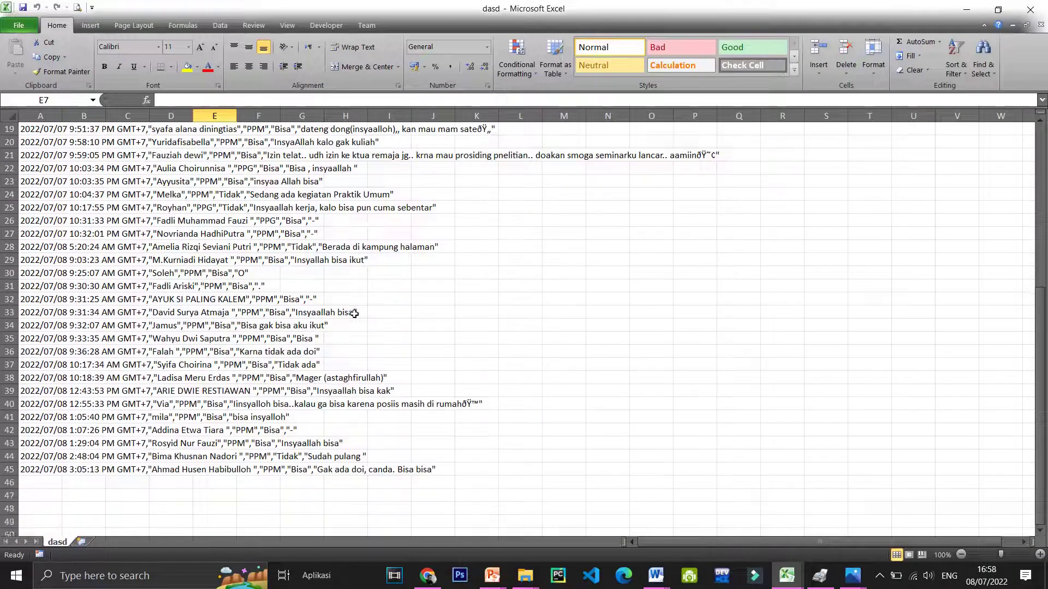
scroll(354, 314, up, 1)
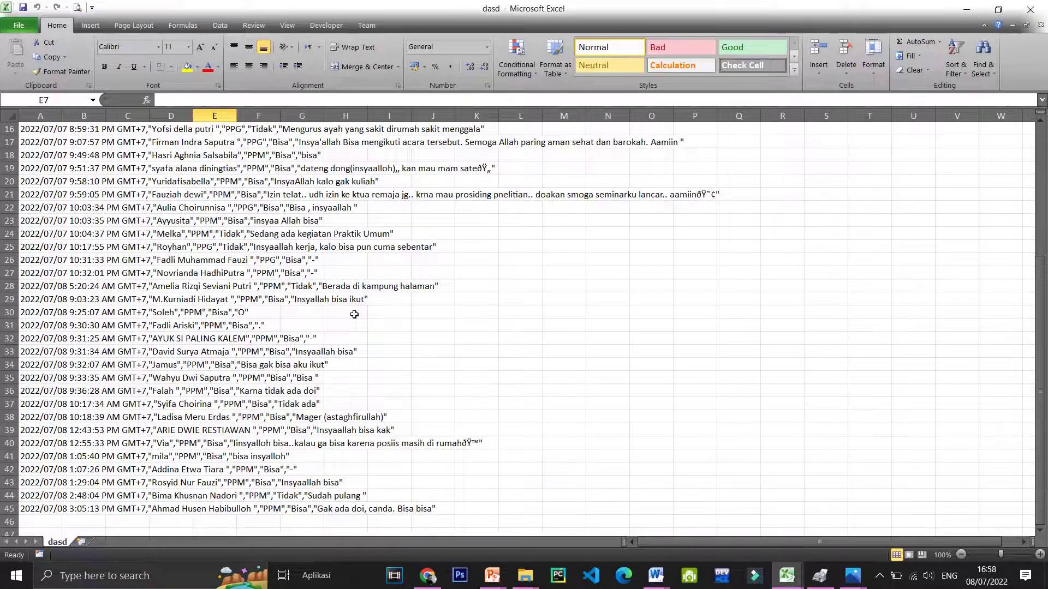
scroll(390, 270, up, 5)
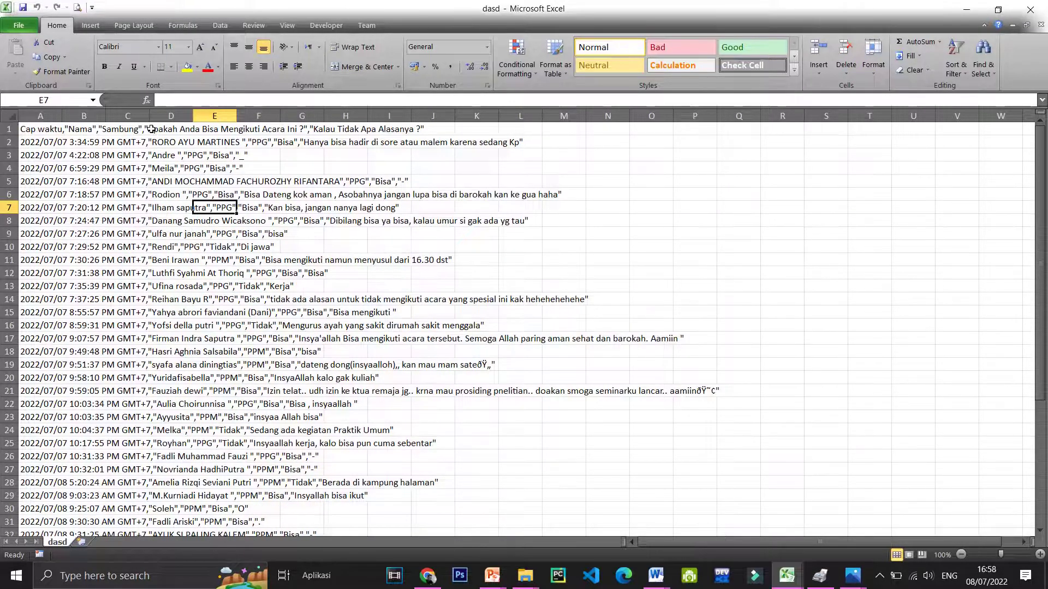
- Switch to the data sementara workbook and scroll through it
click(786, 576)
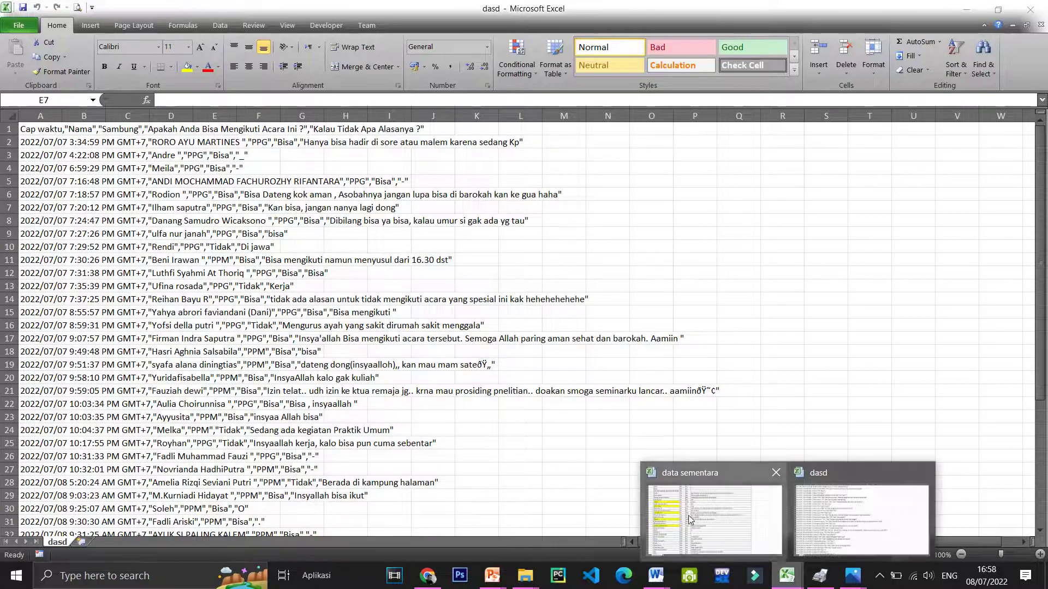
click(689, 515)
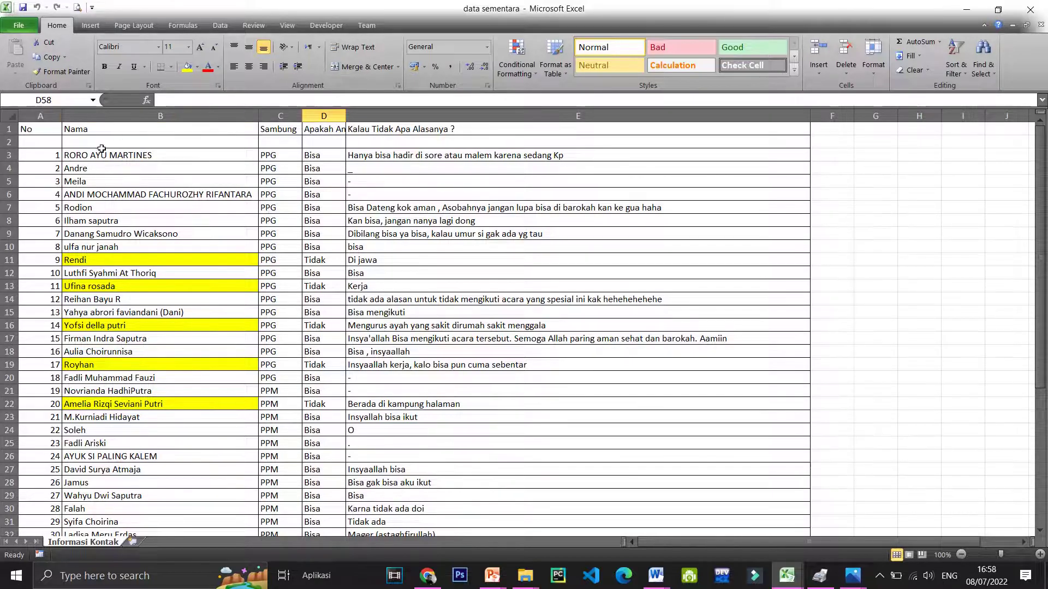
scroll(382, 219, down, 3)
scroll(489, 262, down, 2)
scroll(546, 382, down, 3)
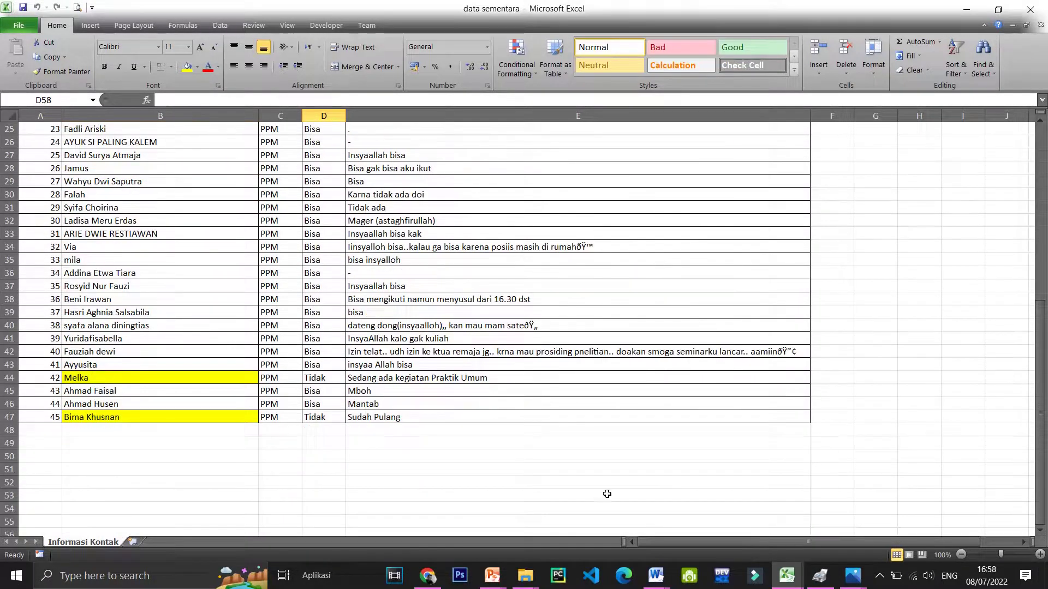
- Review the form's questions in Google Forms, then return to the dasd workbook
click(427, 576)
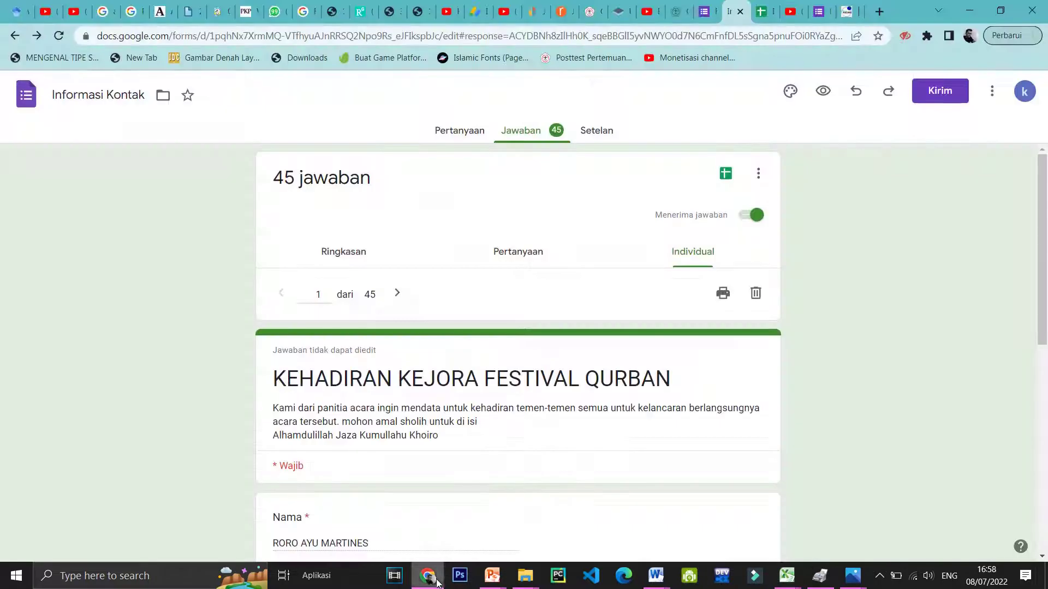
click(461, 136)
scroll(497, 391, down, 6)
scroll(505, 391, up, 6)
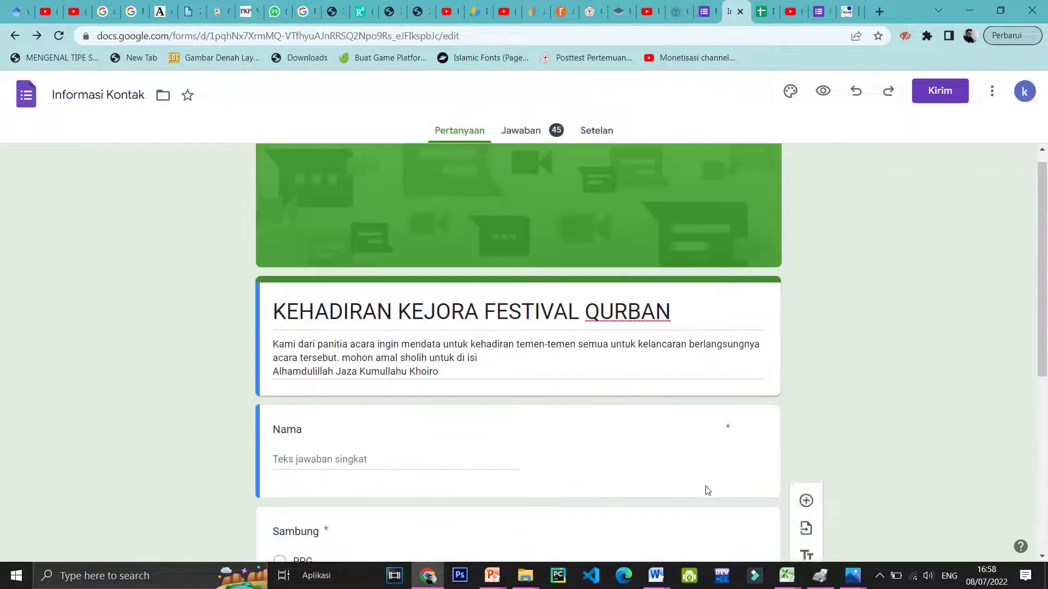
mouse_move(786, 575)
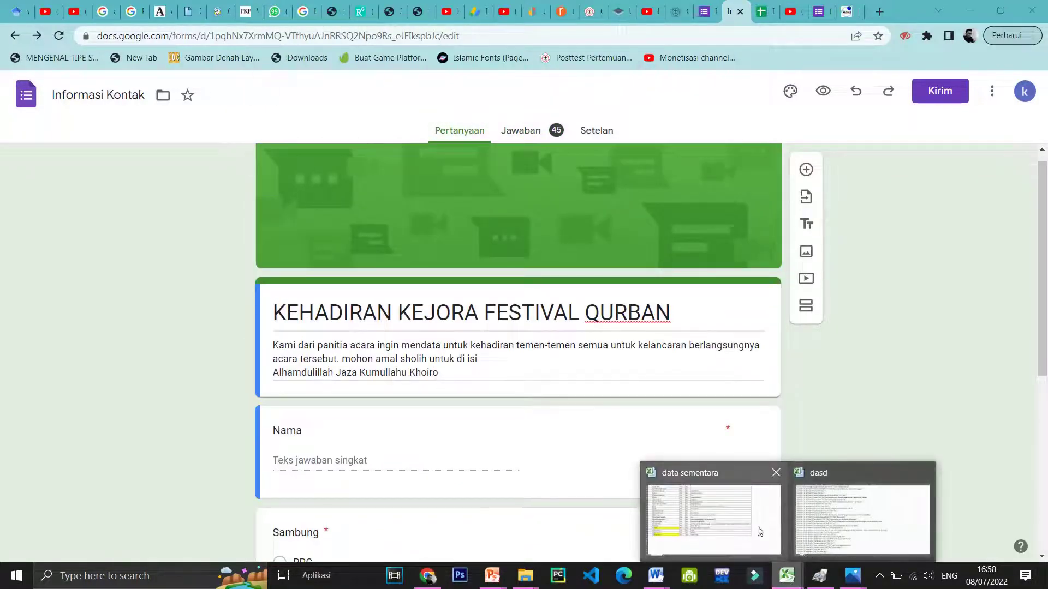
click(830, 529)
click(830, 529)
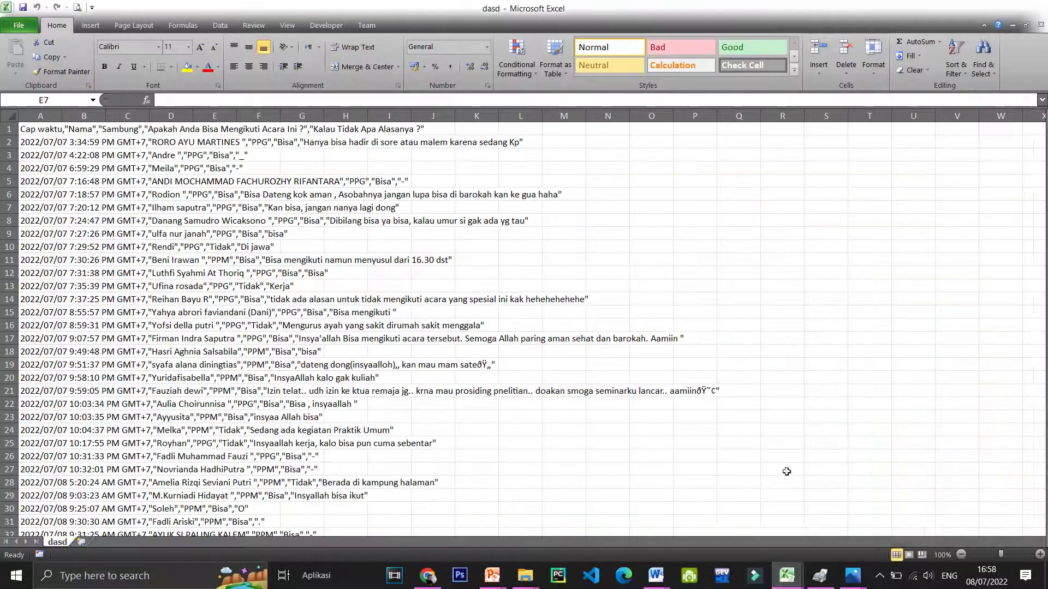
click(427, 232)
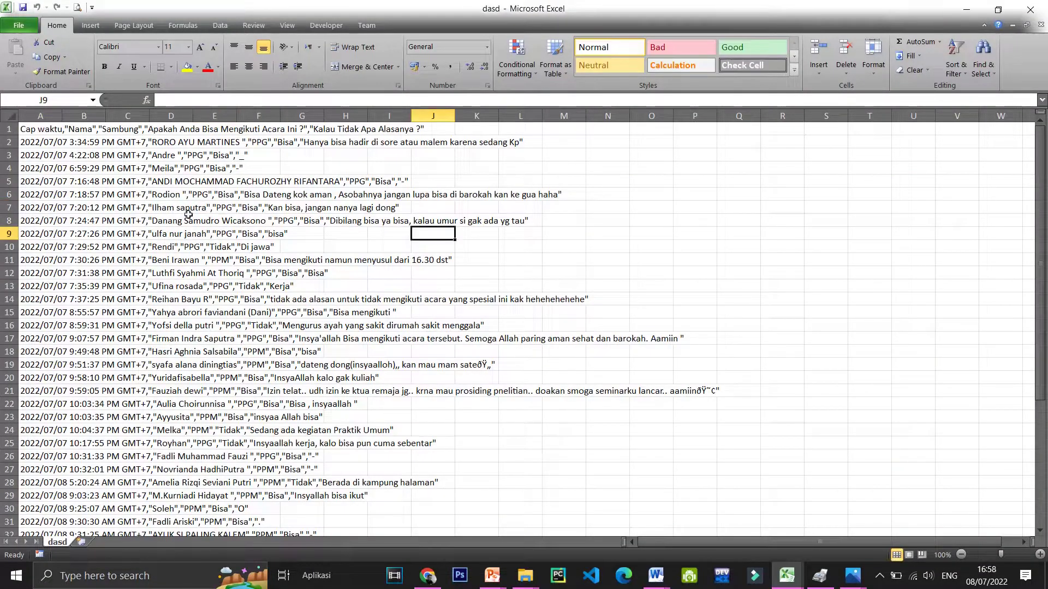
click(45, 129)
click(584, 100)
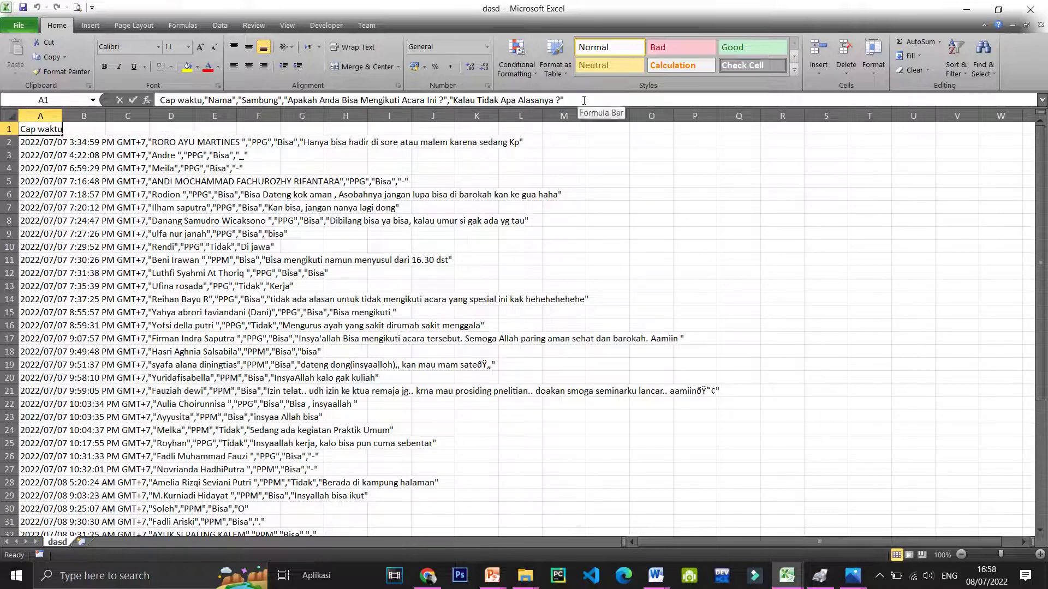
click(584, 100)
click(568, 247)
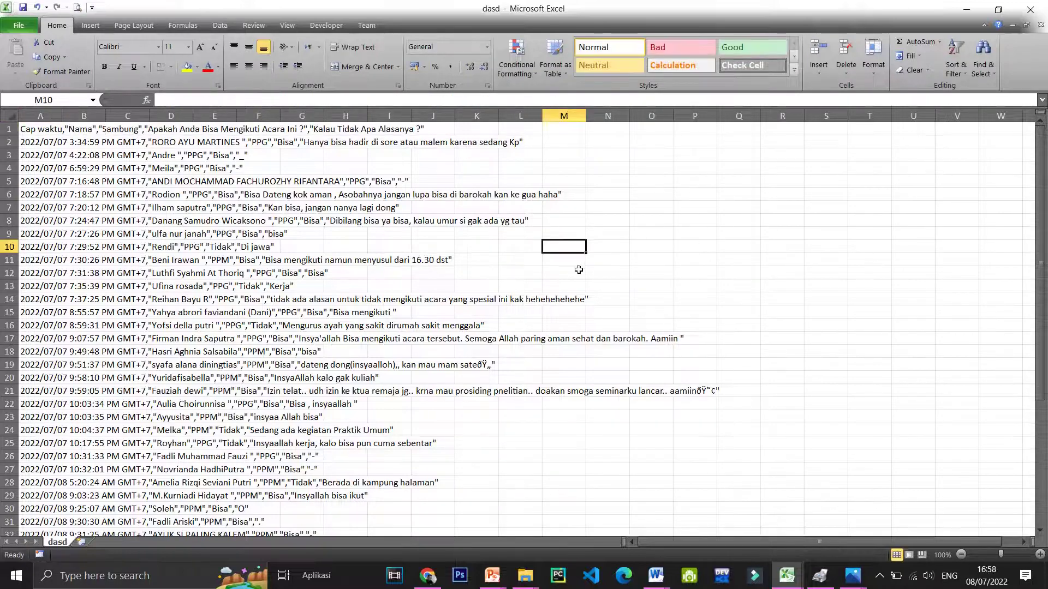
scroll(328, 251, down, 5)
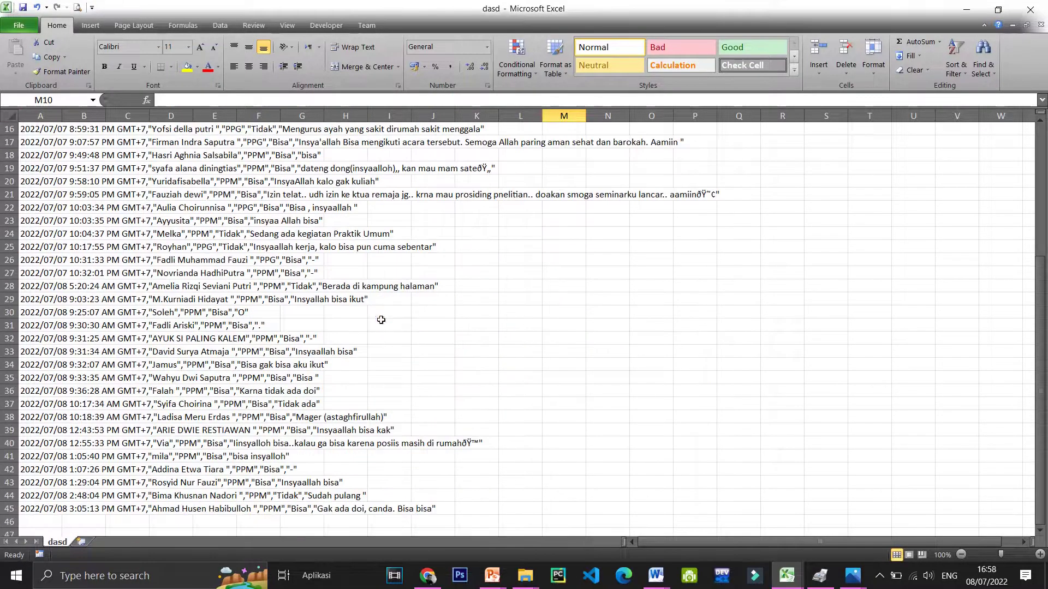
scroll(352, 319, down, 5)
scroll(355, 318, up, 7)
scroll(355, 318, up, 3)
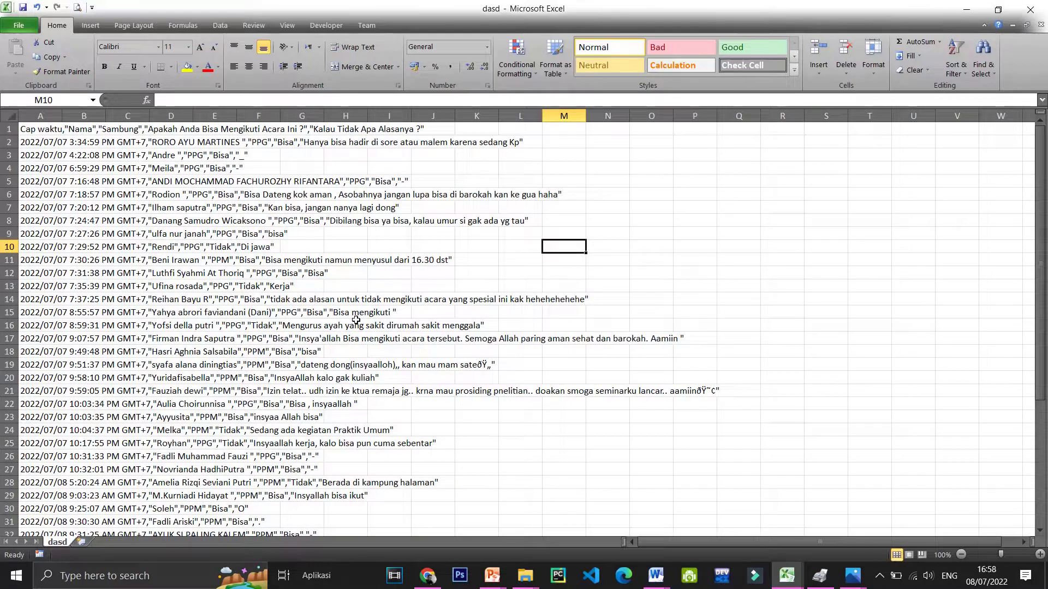
- Try Data > Text to Columns without a selection and dismiss the 'No data was selected' warning
click(220, 26)
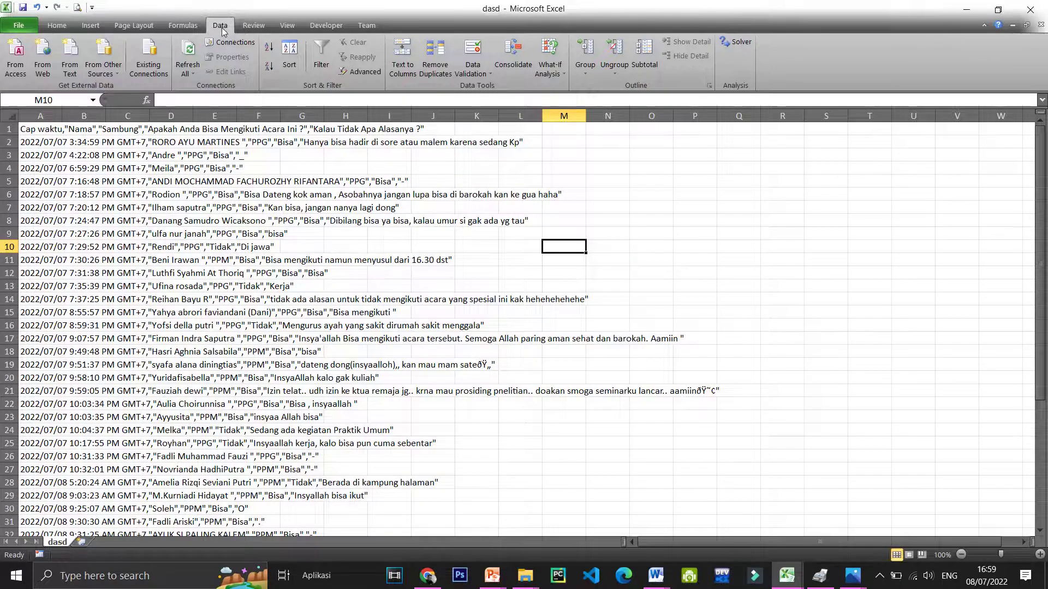
click(407, 71)
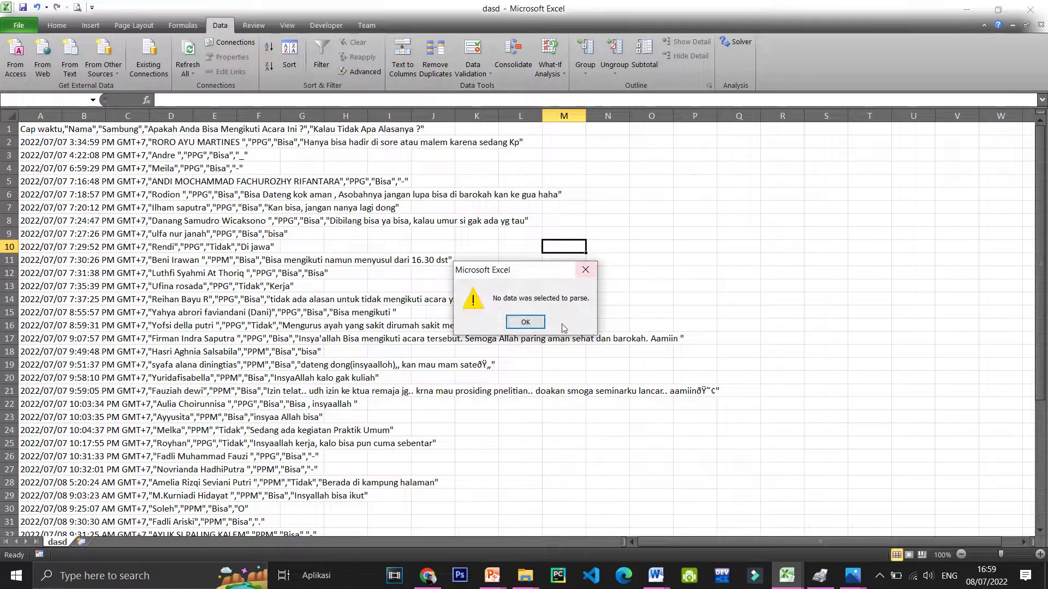
click(525, 323)
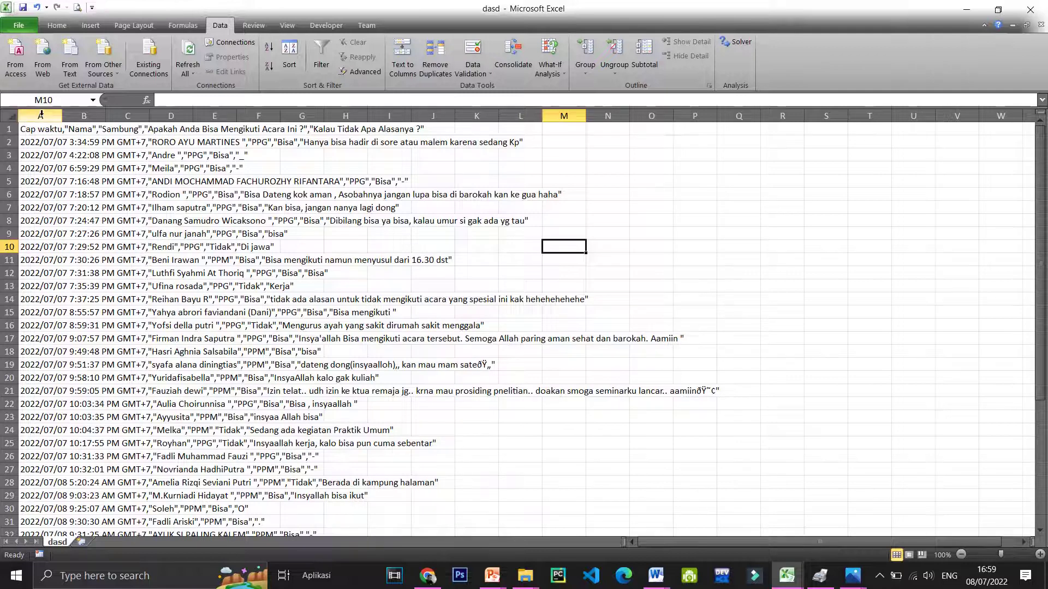
- Select column A and launch the Text to Columns wizard on it
click(41, 114)
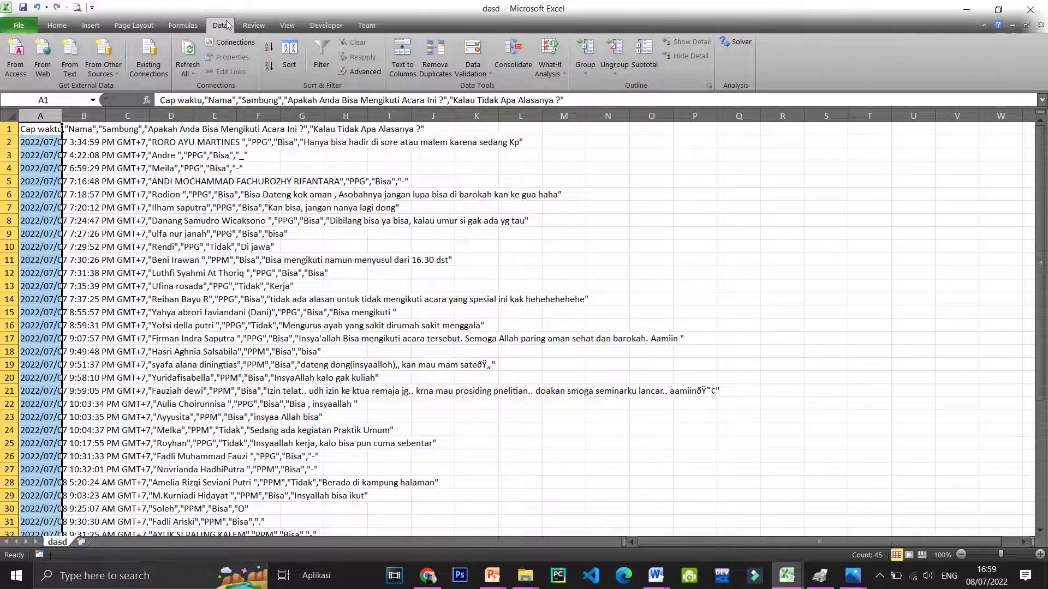
click(411, 67)
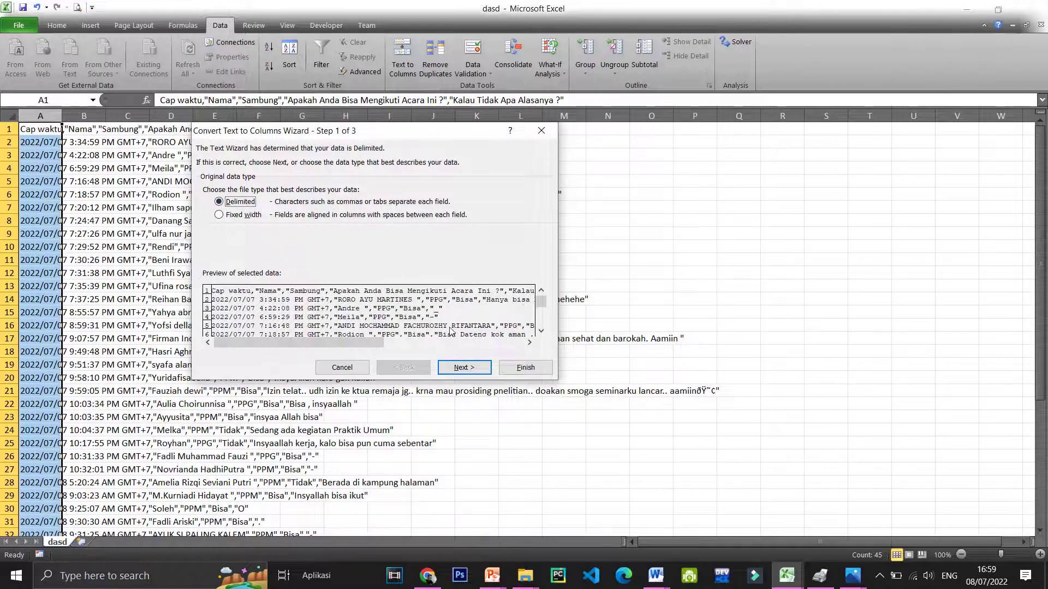
- Split column A as Delimited on Comma only, with Tab unticked, and finish the wizard
click(460, 368)
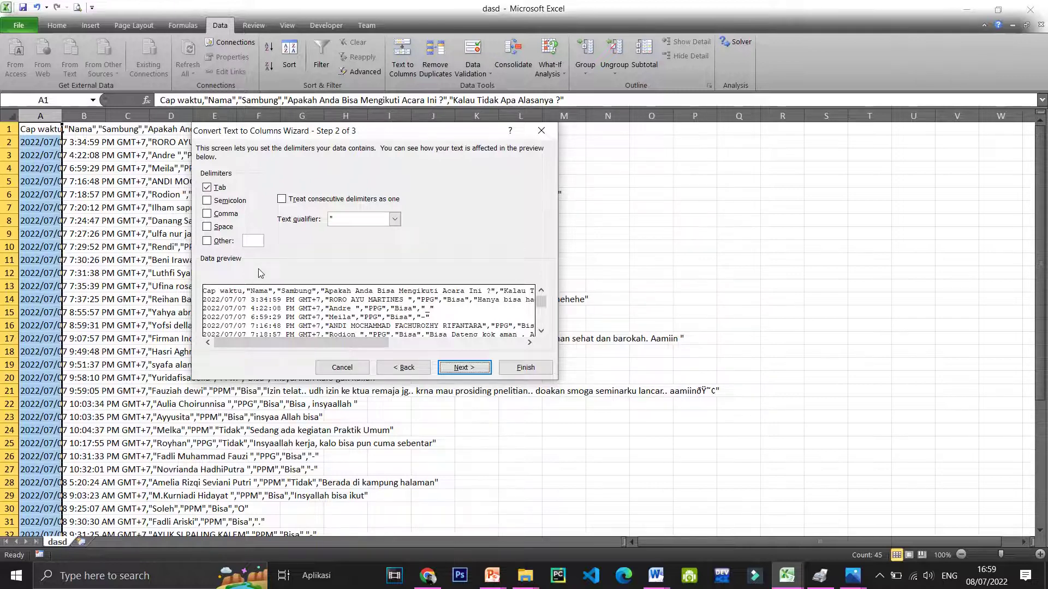
click(218, 243)
click(214, 241)
click(207, 189)
click(207, 214)
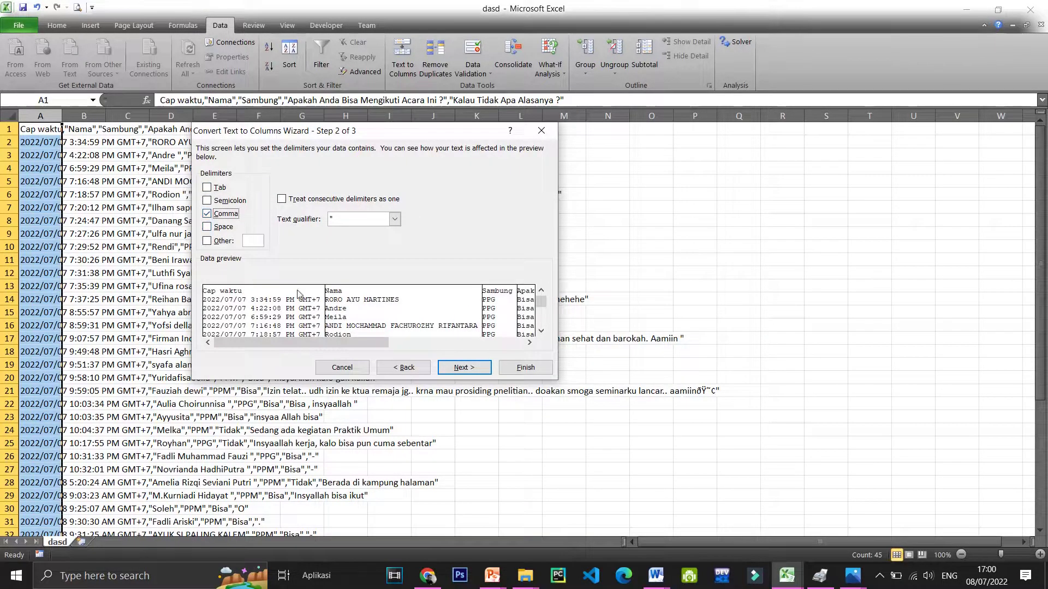
drag(363, 343, 515, 341)
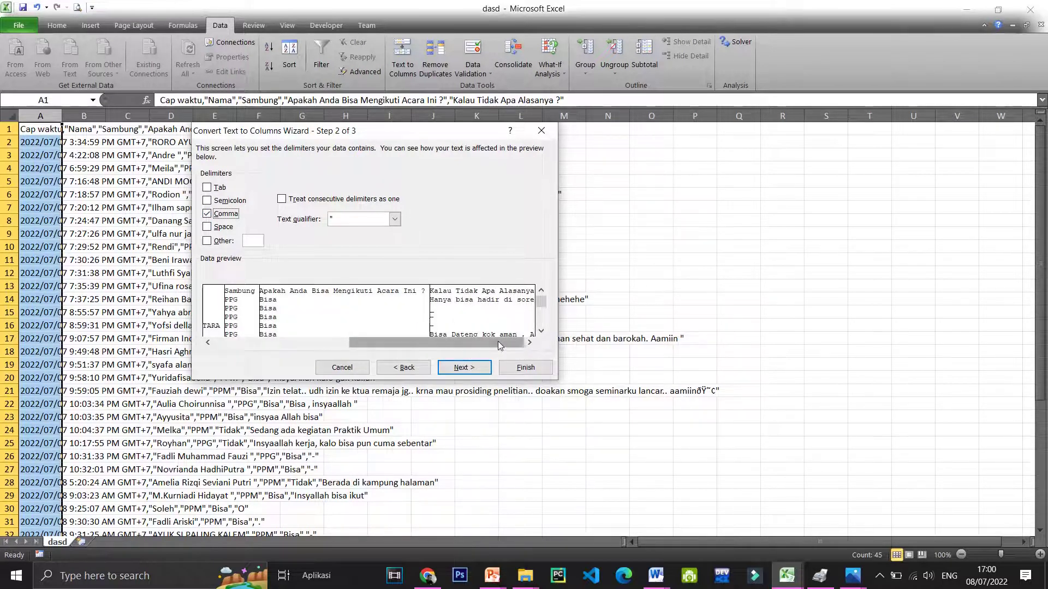
click(474, 371)
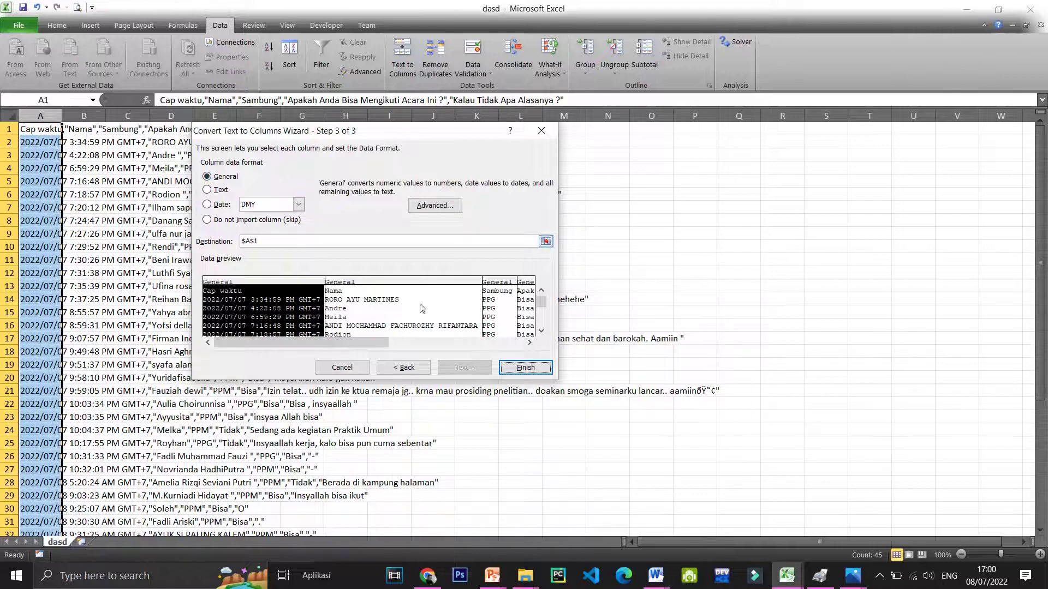
click(541, 373)
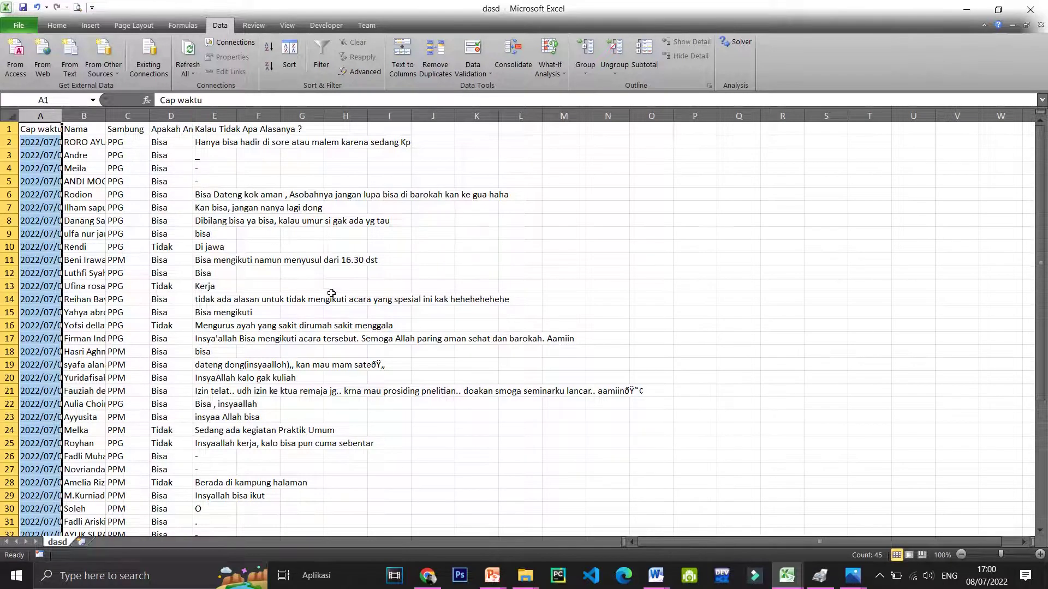
- Select A1:F45 and apply All Borders from the right-click mini toolbar
click(512, 339)
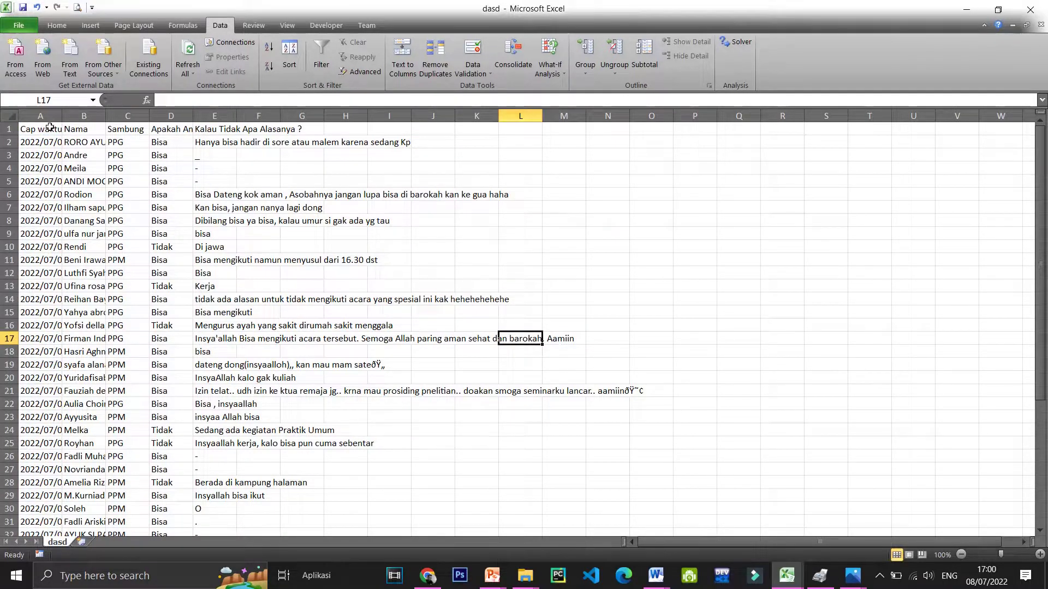
mouse_move(43, 130)
mouse_down()
mouse_move(315, 577)
mouse_move(254, 570)
mouse_up()
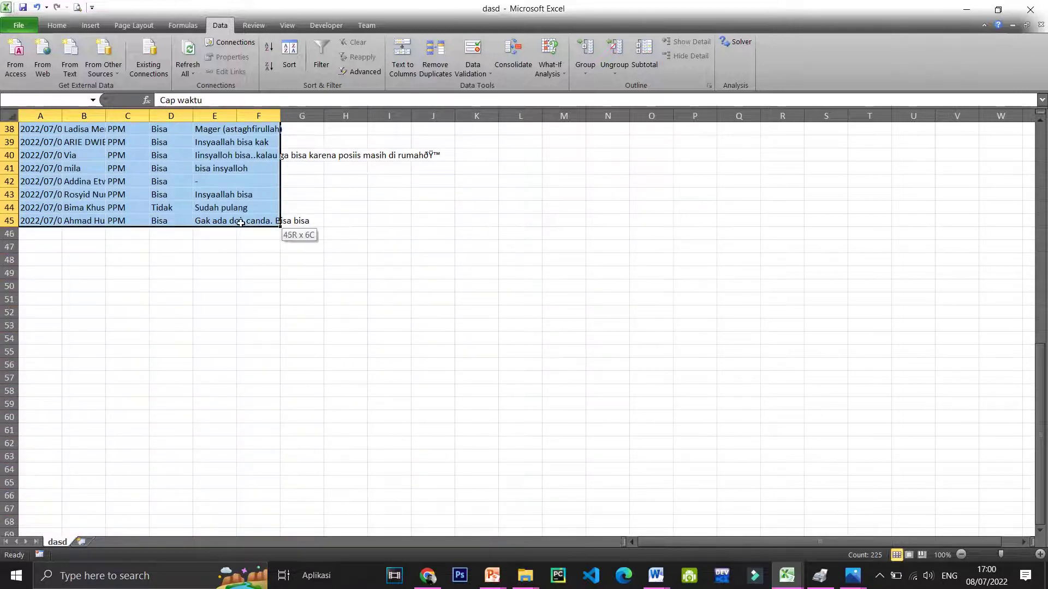
drag(254, 524, 240, 221)
click(57, 25)
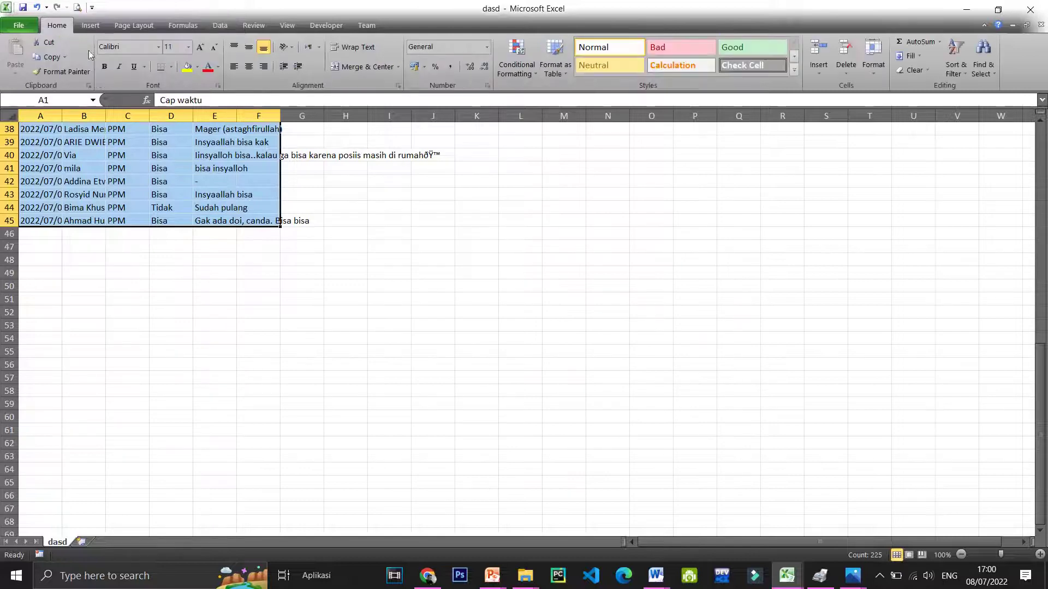
right_click(196, 160)
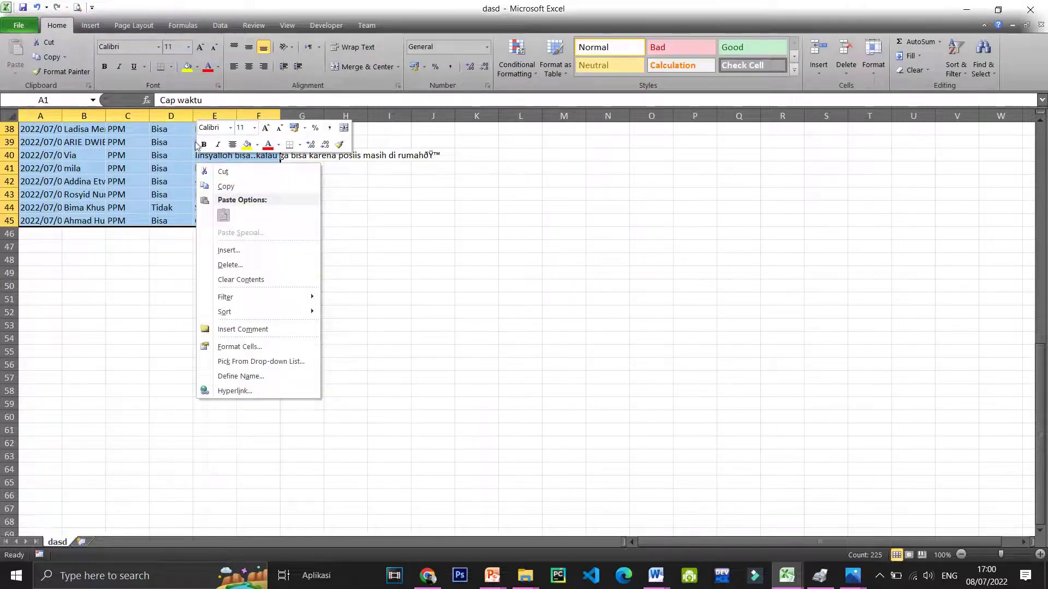
click(300, 145)
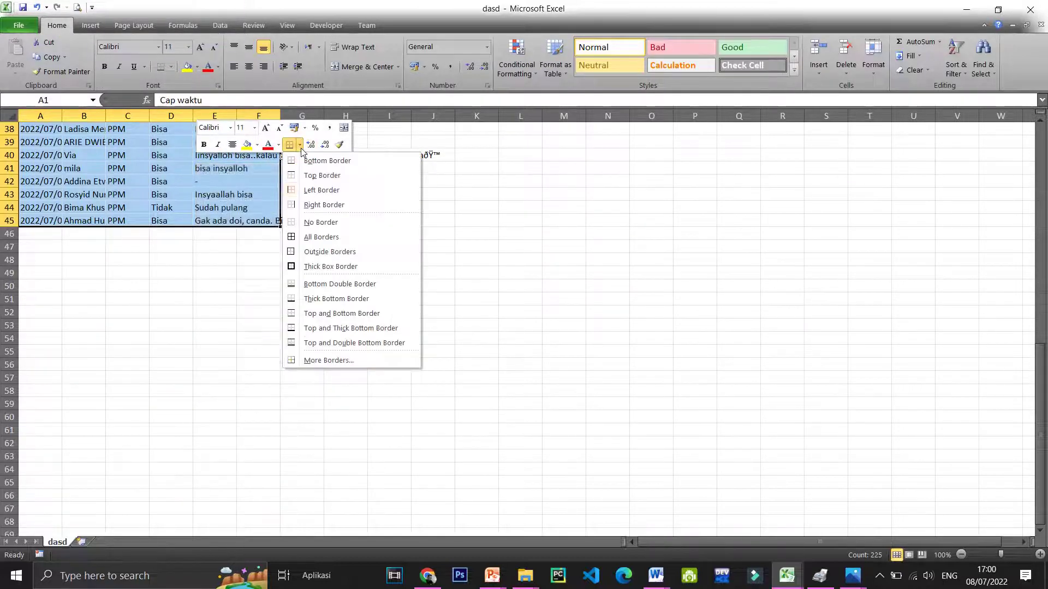
click(330, 237)
click(592, 242)
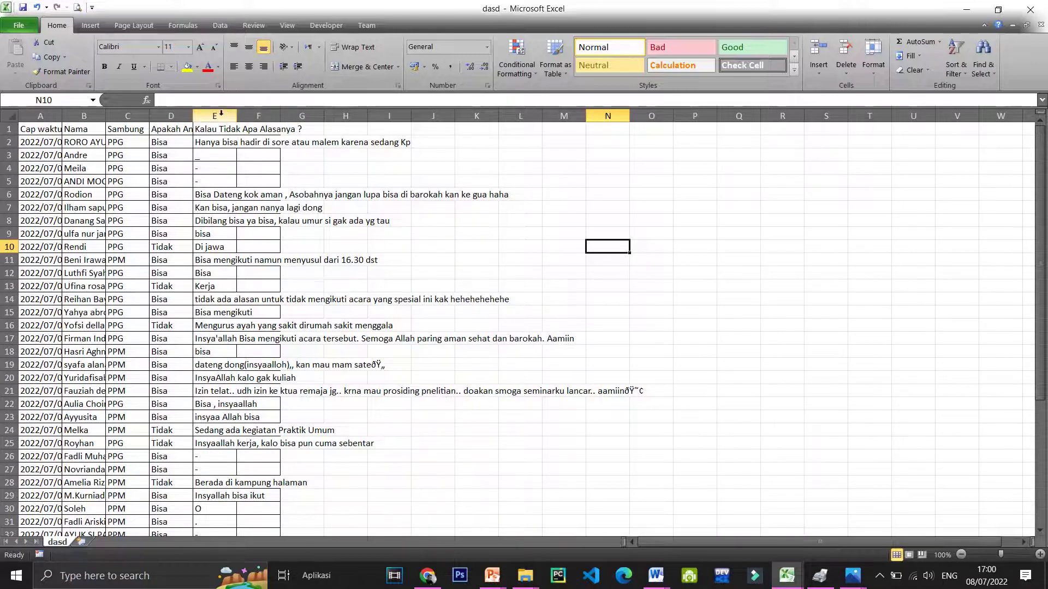
- AutoFit columns D, E and B, and delete the empty column F
double_click(193, 115)
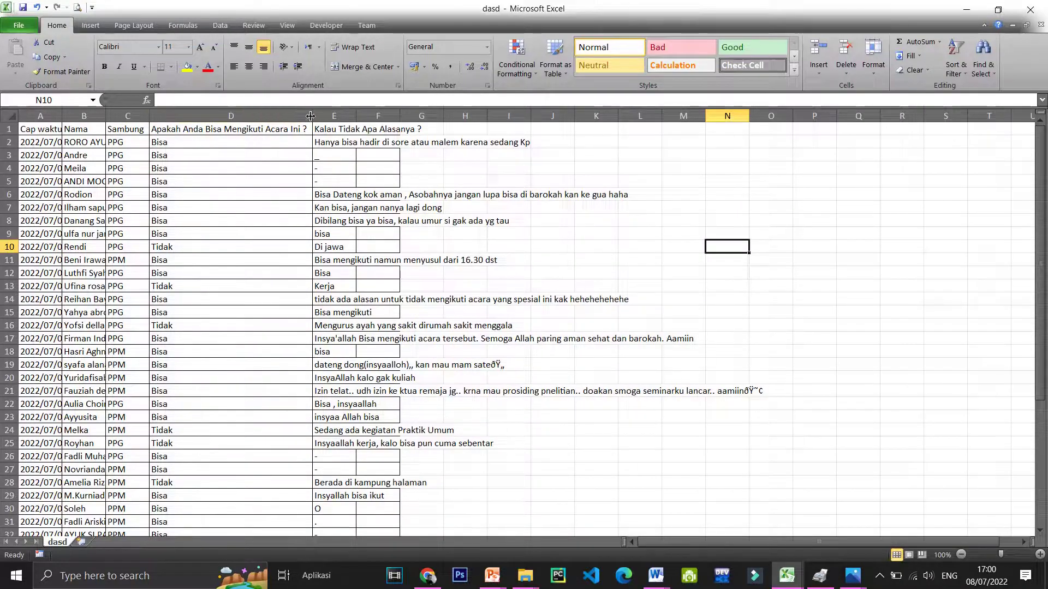
double_click(355, 116)
click(800, 115)
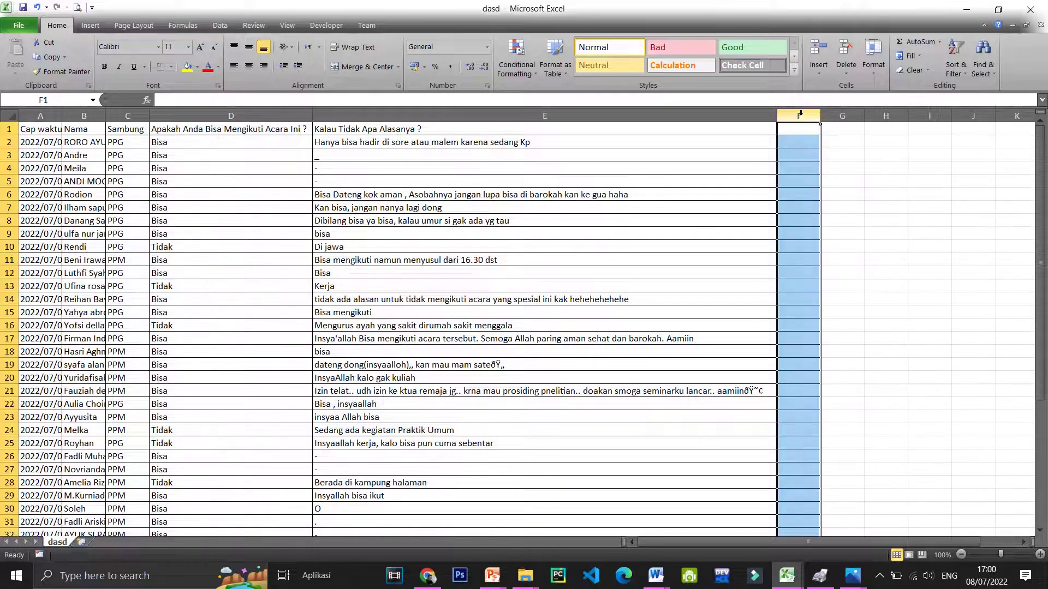
right_click(802, 116)
click(848, 220)
click(909, 318)
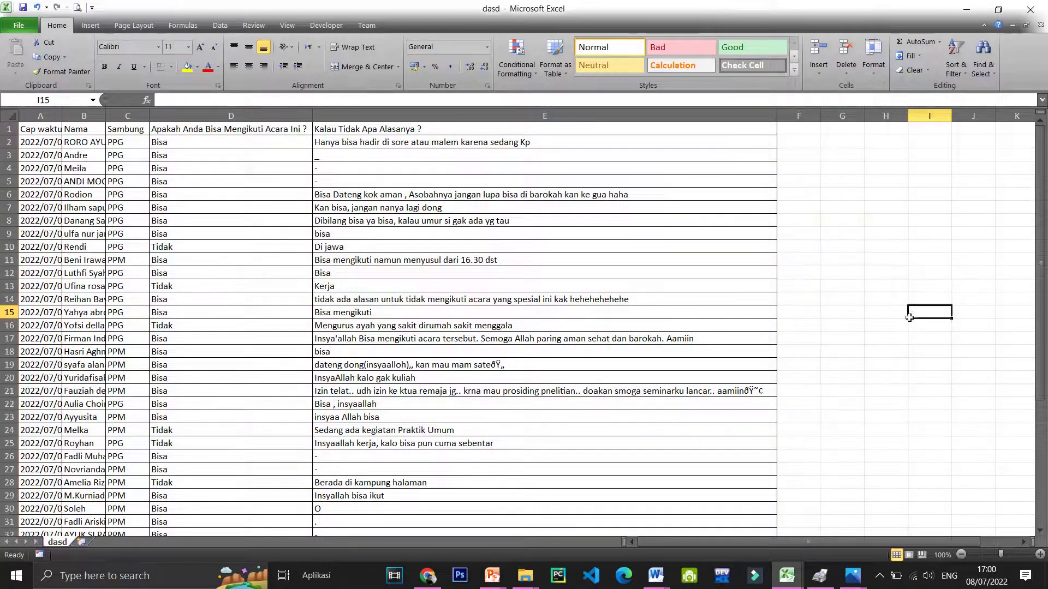
double_click(106, 116)
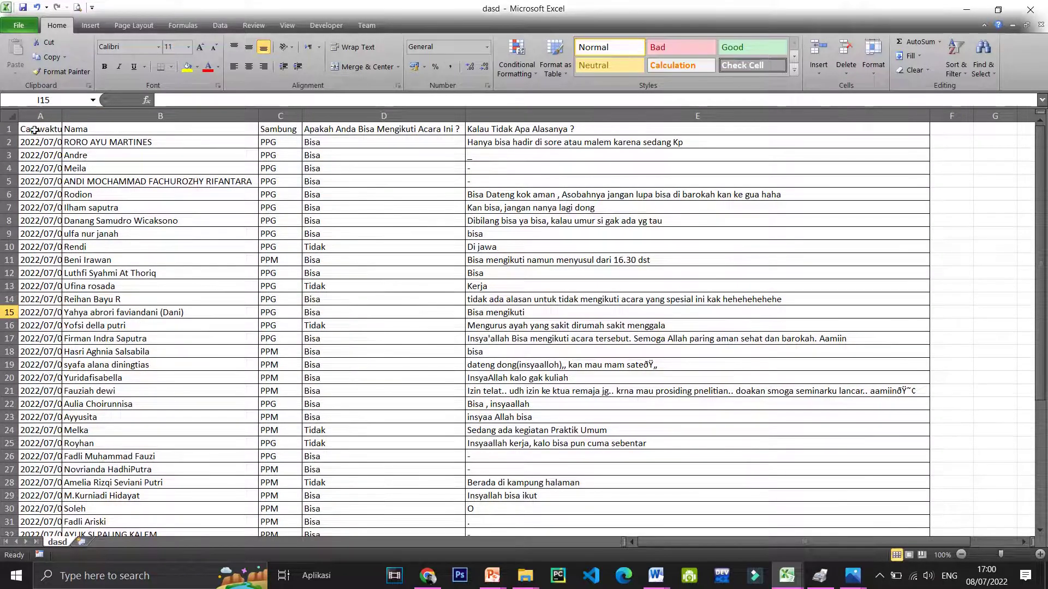
- Fill the header cells A1:E1 green
drag(40, 131, 791, 121)
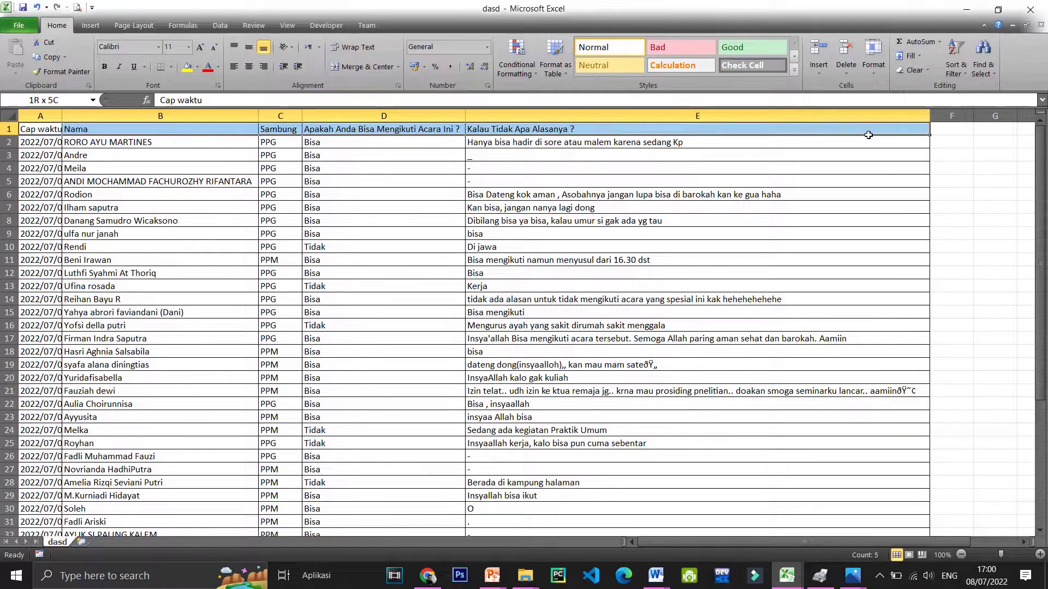
drag(869, 135, 869, 134)
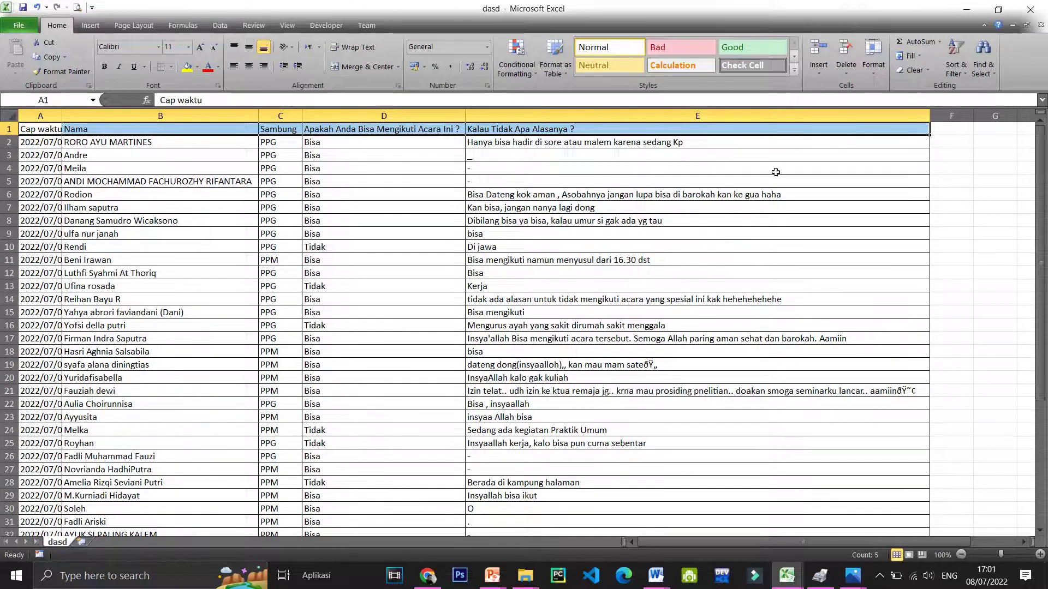
click(197, 67)
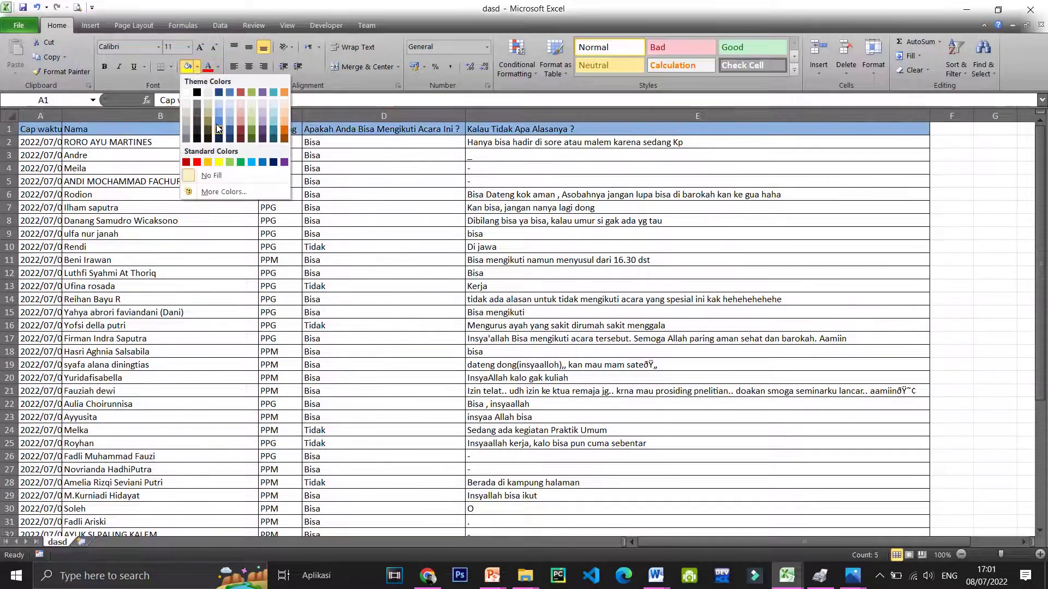
click(229, 162)
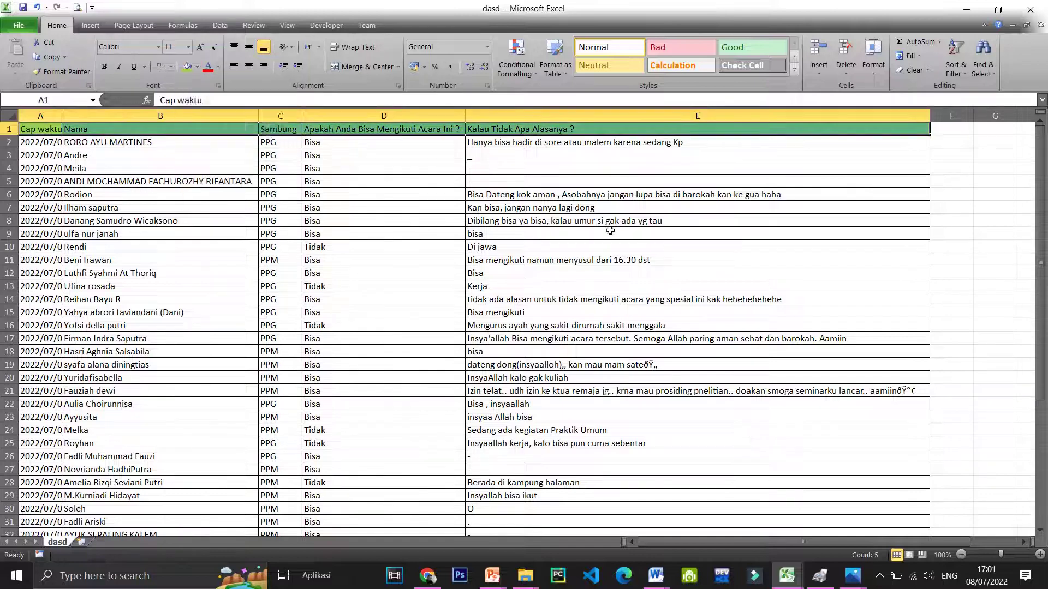
click(611, 231)
- Insert a blank row above the header row
right_click(16, 129)
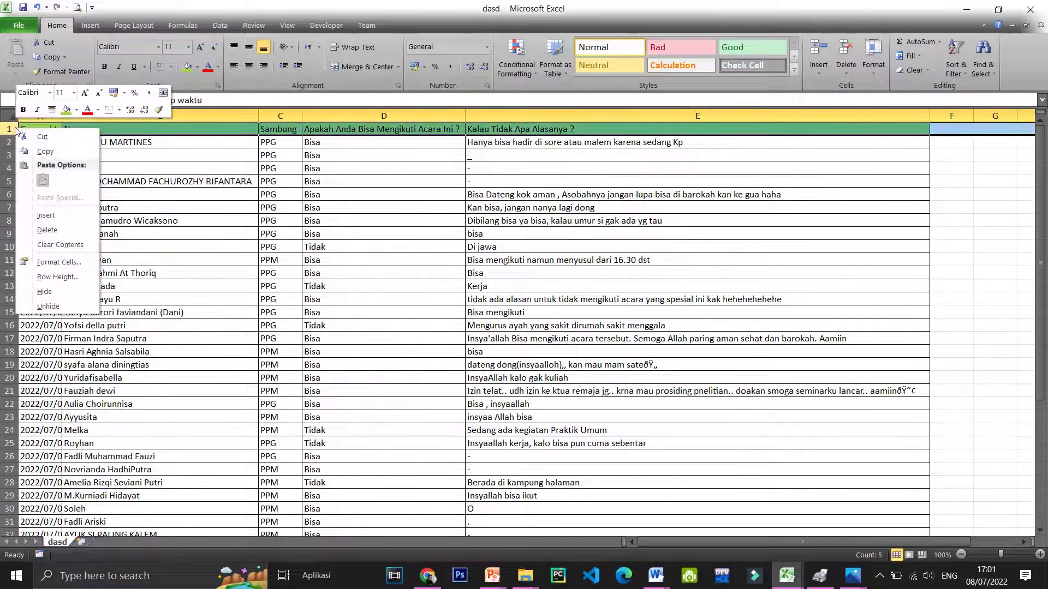
click(53, 219)
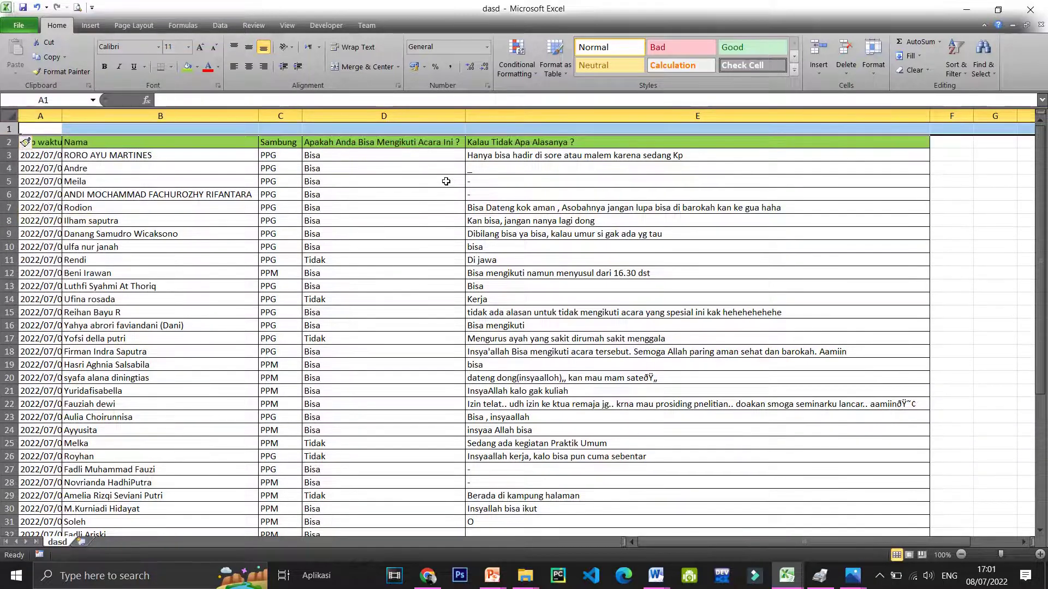
click(401, 180)
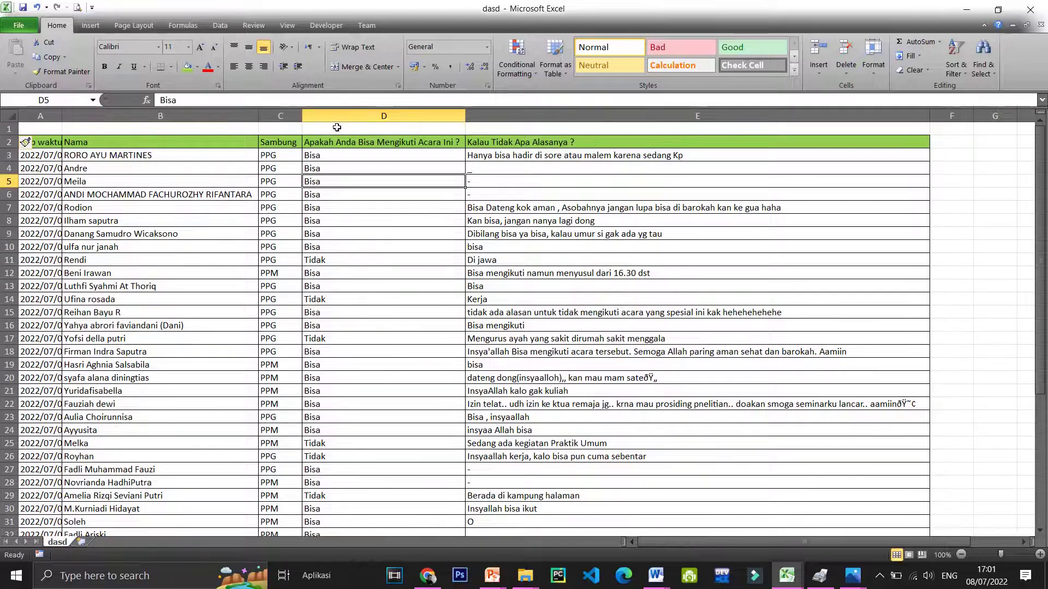
- Merge D1:D2 and center the question heading horizontally and vertically
drag(337, 127, 339, 143)
click(358, 68)
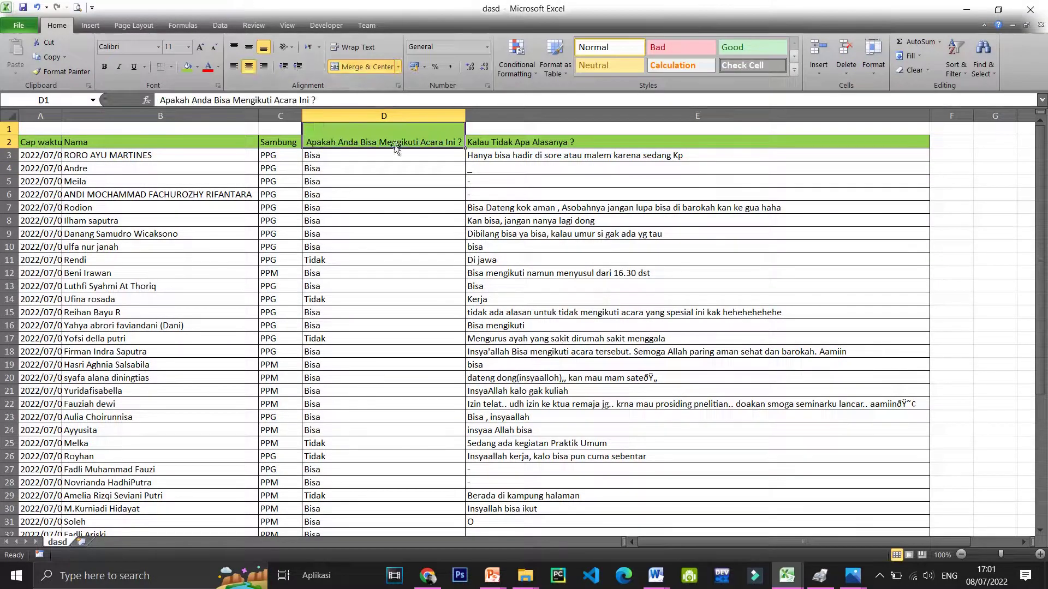
click(249, 47)
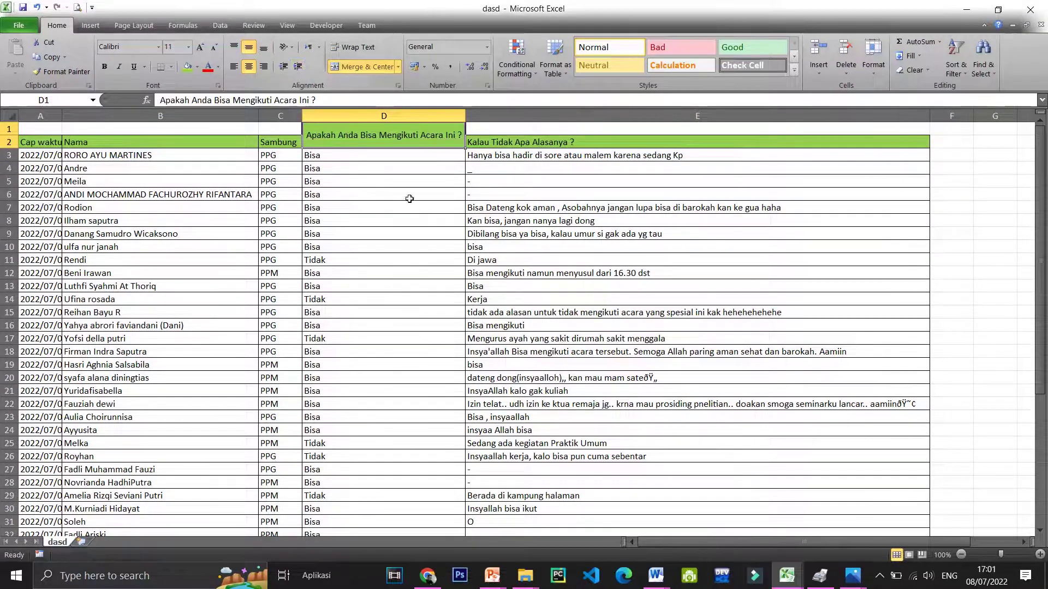
drag(557, 273, 563, 281)
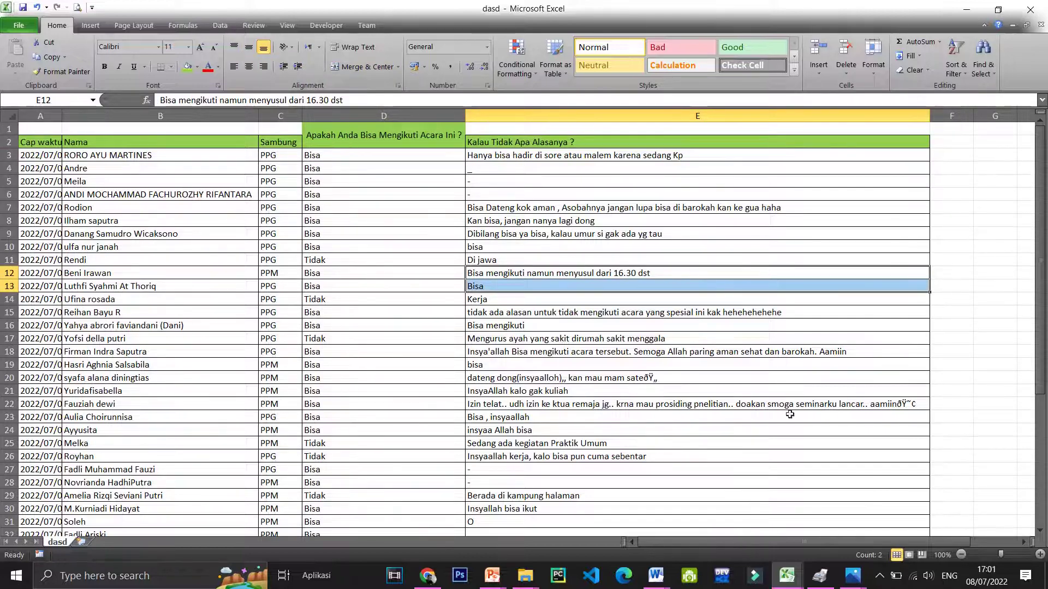
click(943, 313)
scroll(762, 378, down, 1)
scroll(595, 385, down, 10)
scroll(595, 384, up, 7)
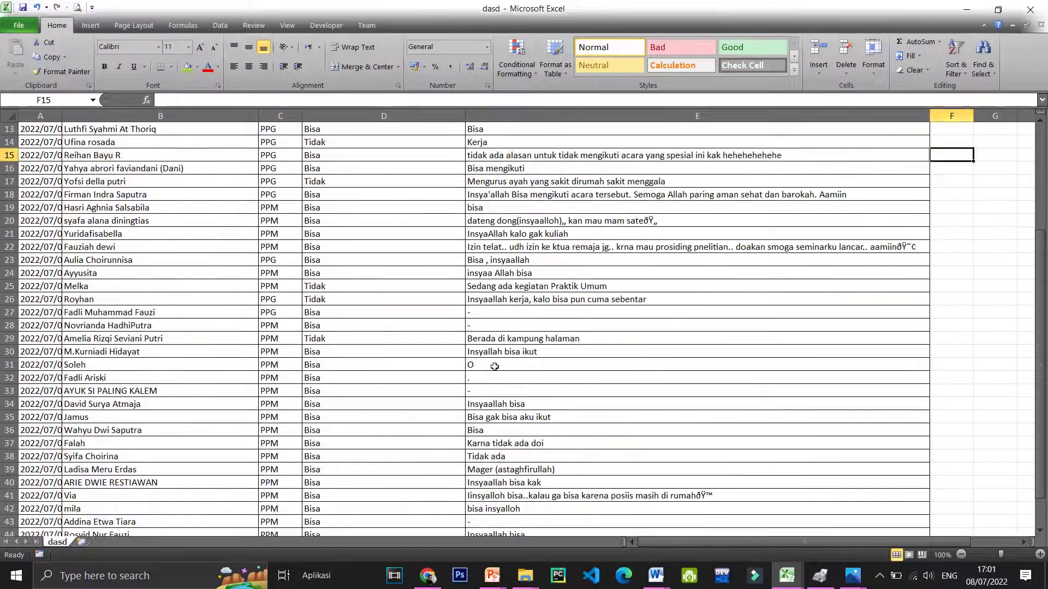
scroll(459, 363, up, 5)
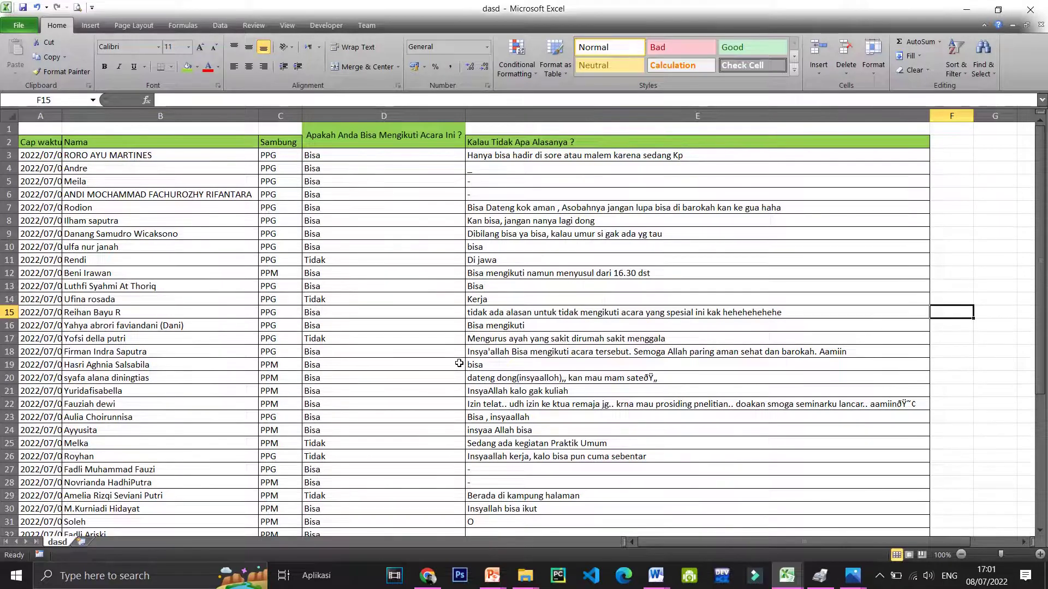
scroll(459, 363, down, 5)
scroll(459, 363, down, 3)
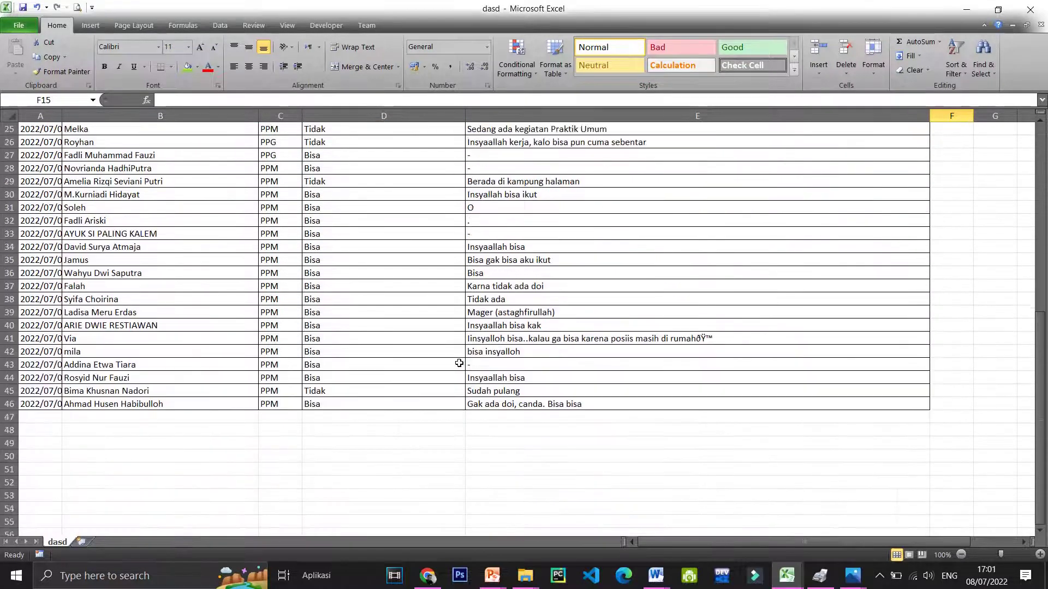
scroll(459, 360, up, 5)
click(379, 262)
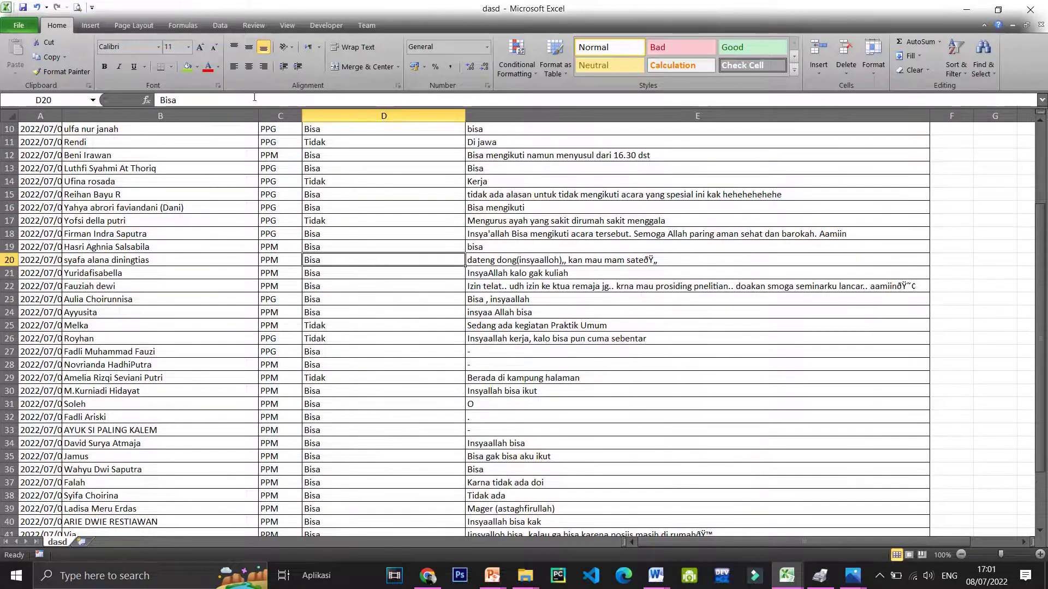
scroll(763, 432, down, 4)
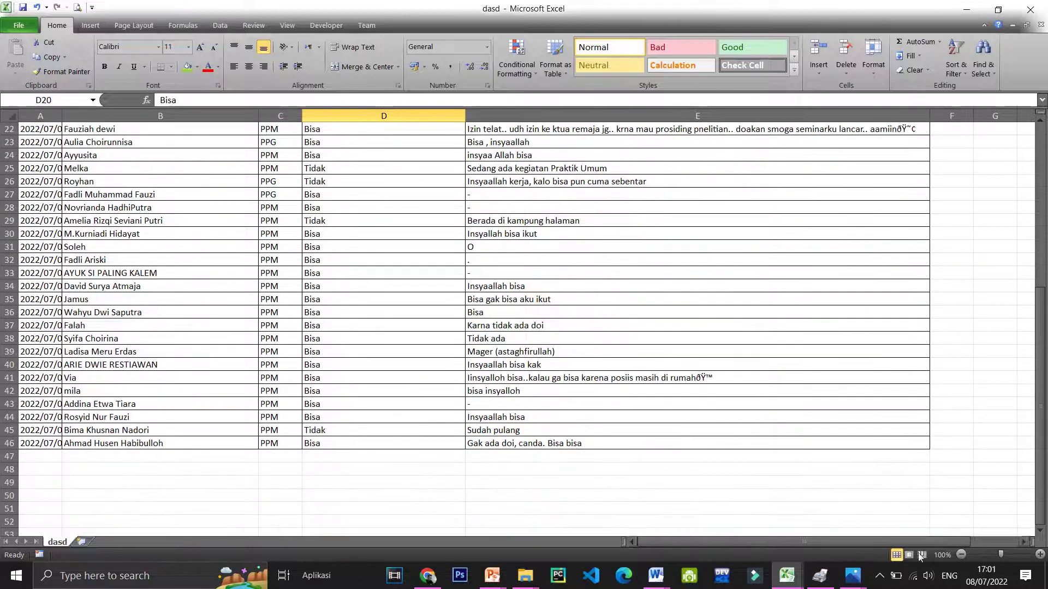
click(879, 576)
click(883, 526)
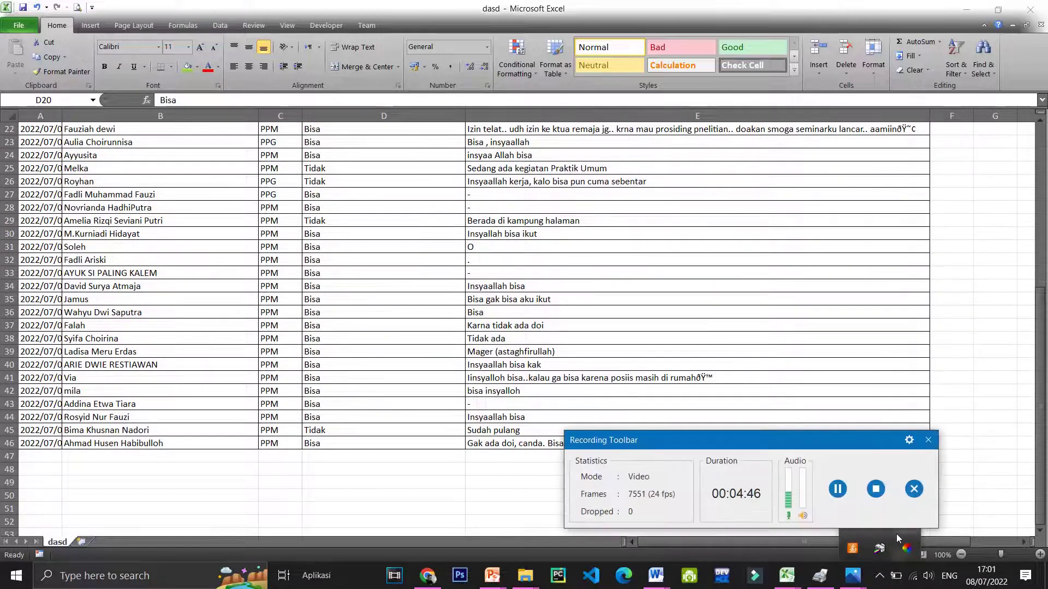